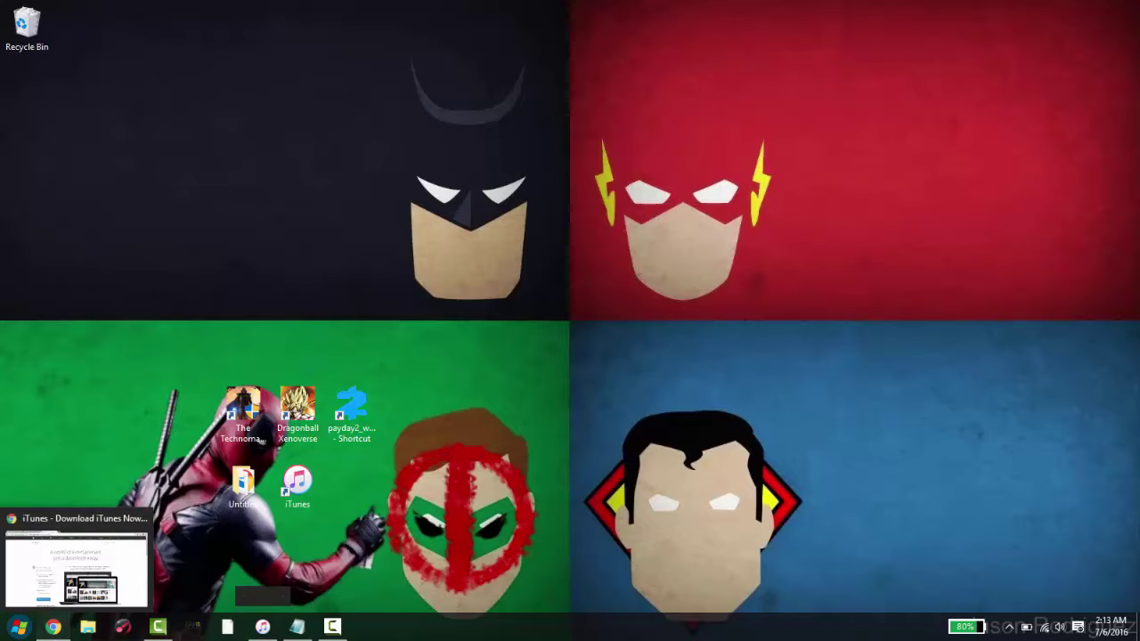
# Check the new Google account's welcome page in Chrome, then return to the iTunes App Store.
pyautogui.click(54, 626)
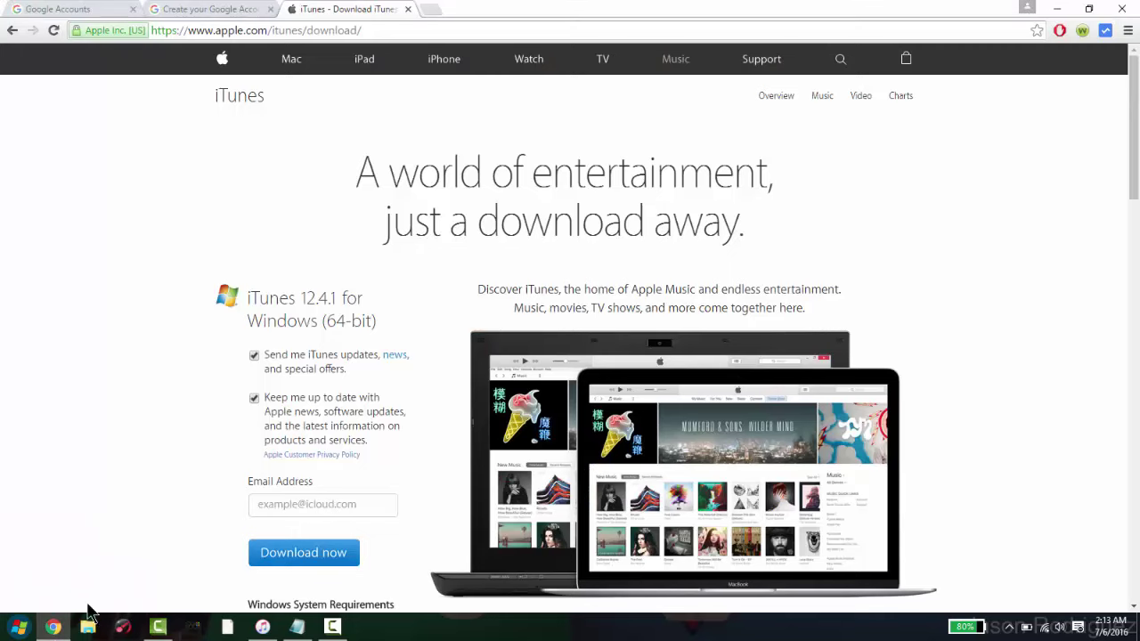
pyautogui.click(196, 9)
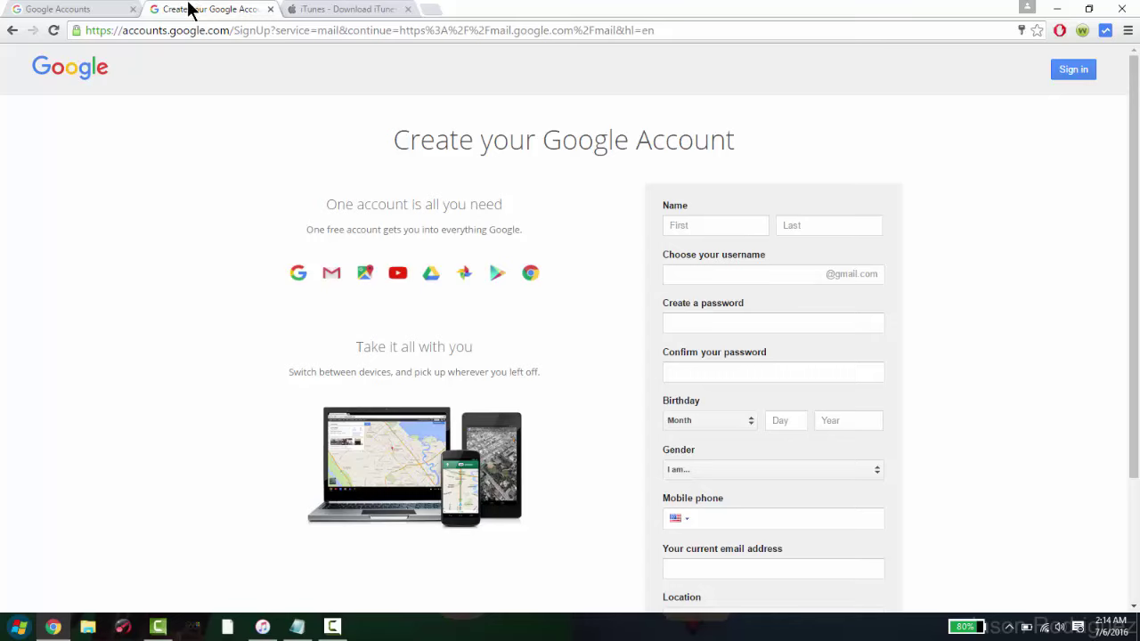
pyautogui.click(108, 8)
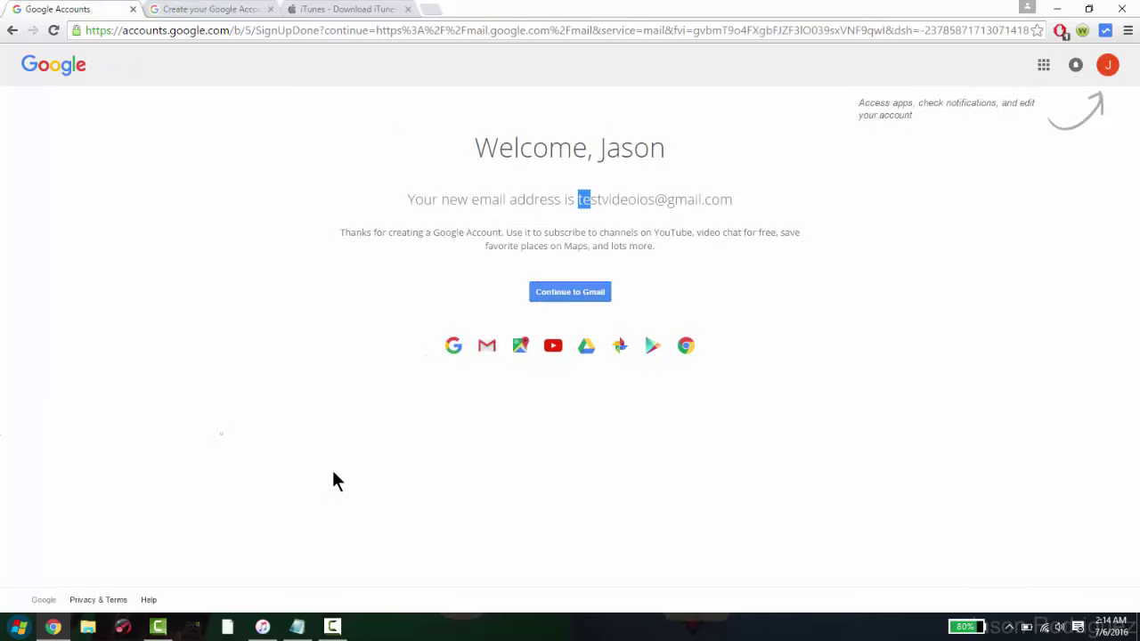
pyautogui.click(262, 627)
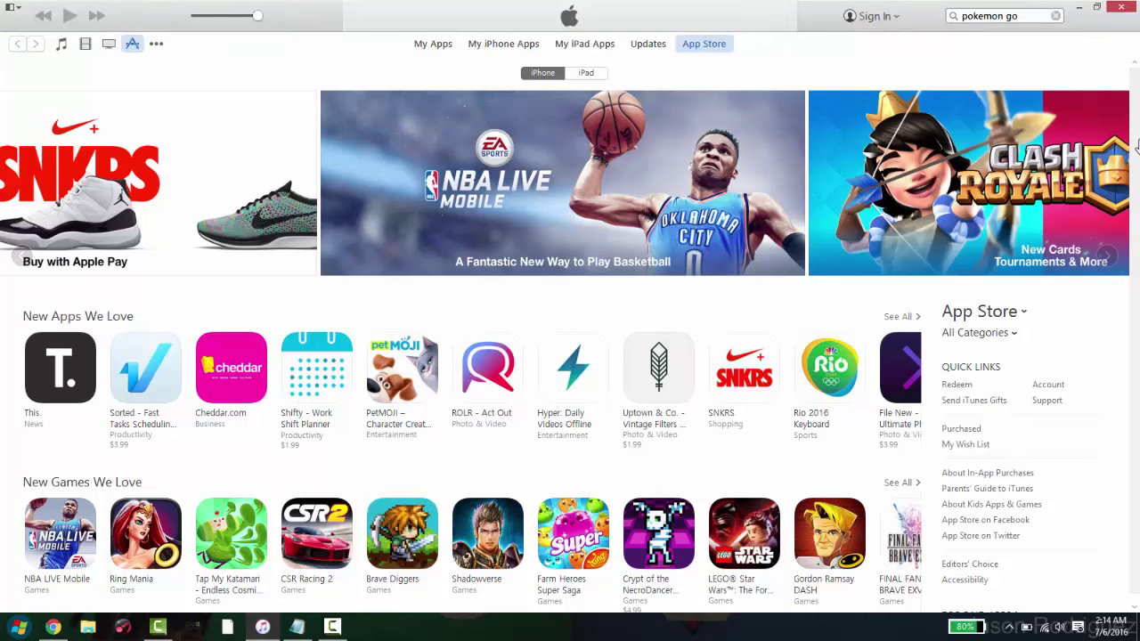
# Switch the App Store storefront to New Zealand using the country flag at the page bottom.
pyautogui.scroll(-15, 1117, 218)
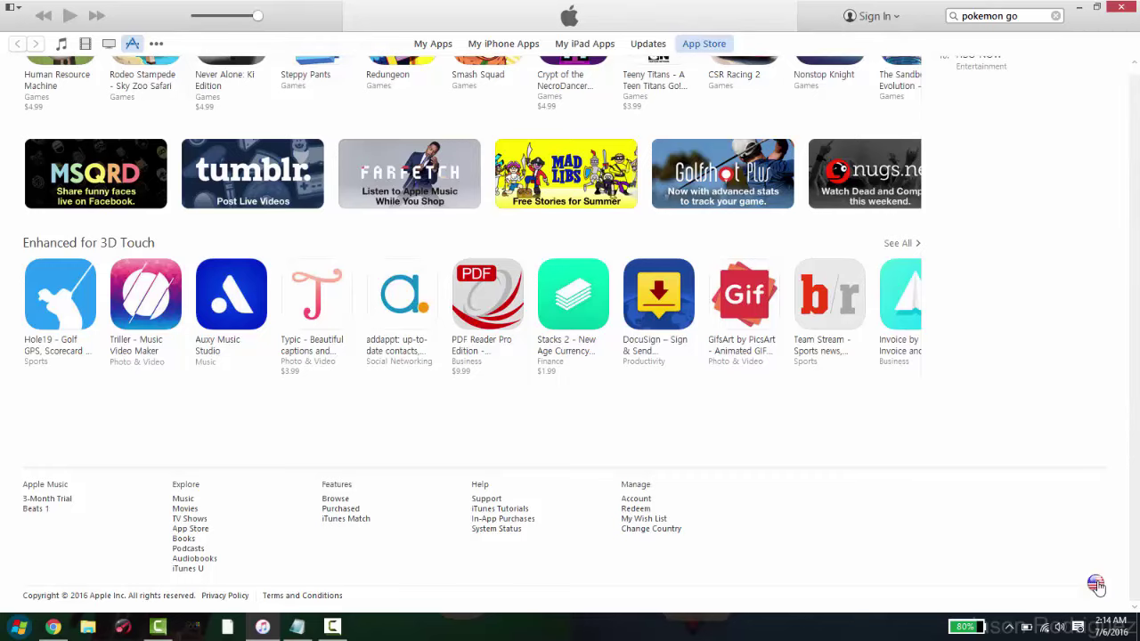
pyautogui.click(1096, 585)
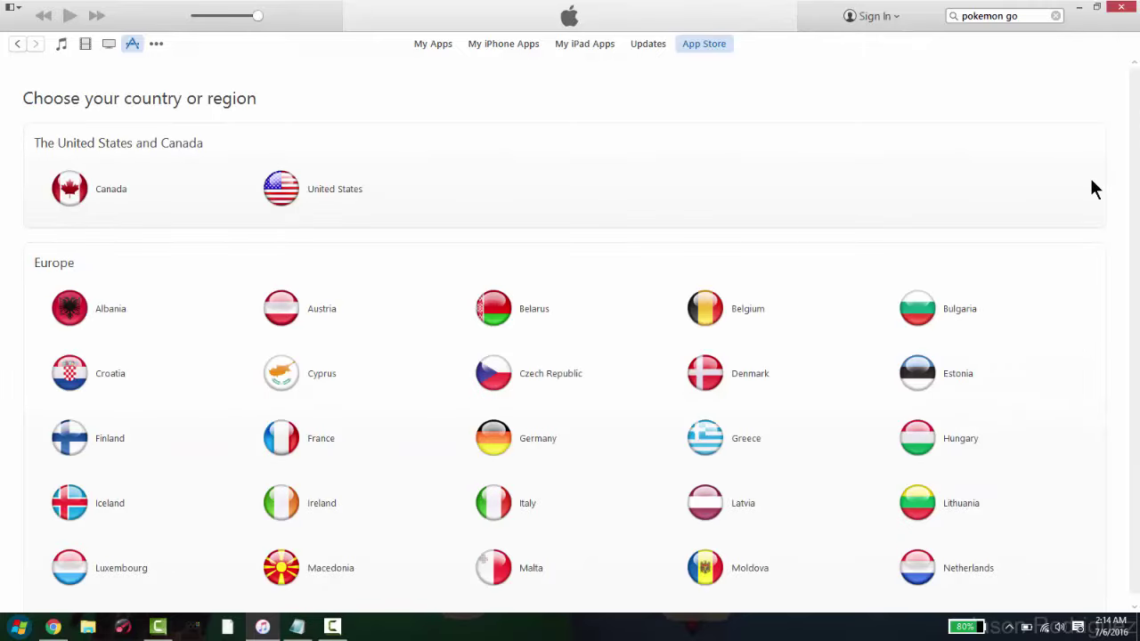
pyautogui.scroll(-1, 1092, 183)
pyautogui.scroll(-10, 1091, 180)
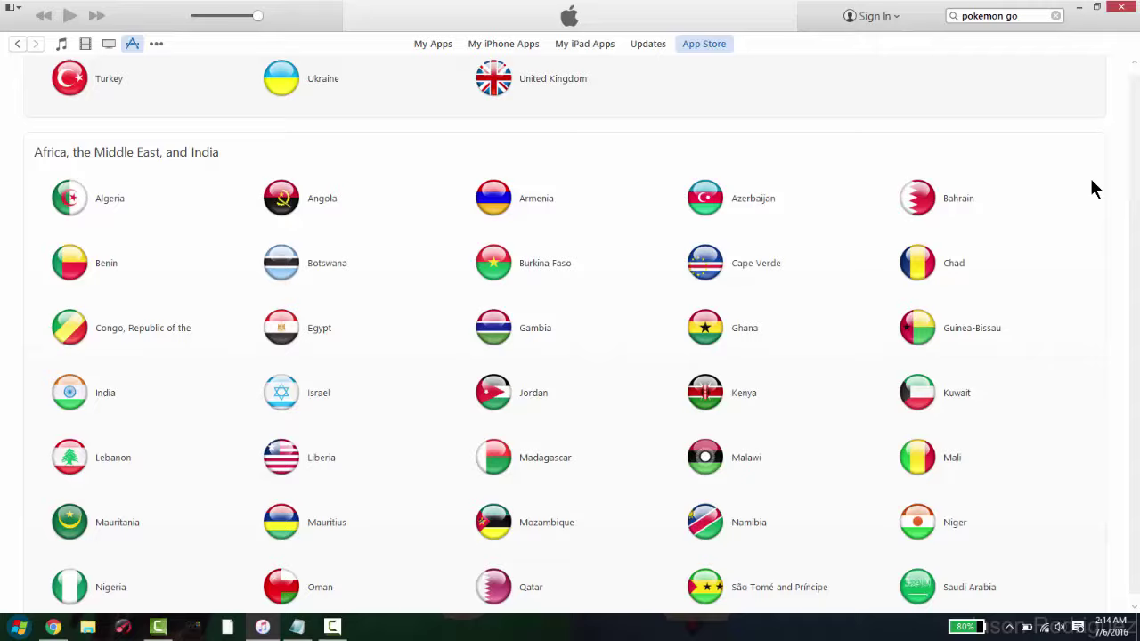
pyautogui.scroll(-6, 1094, 188)
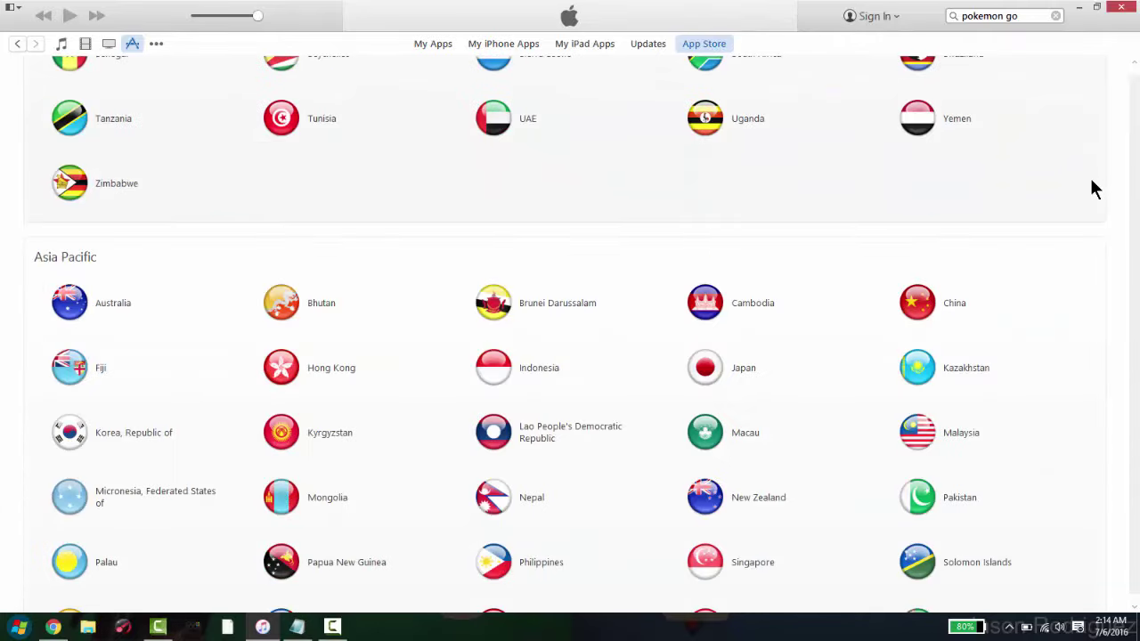
pyautogui.click(745, 507)
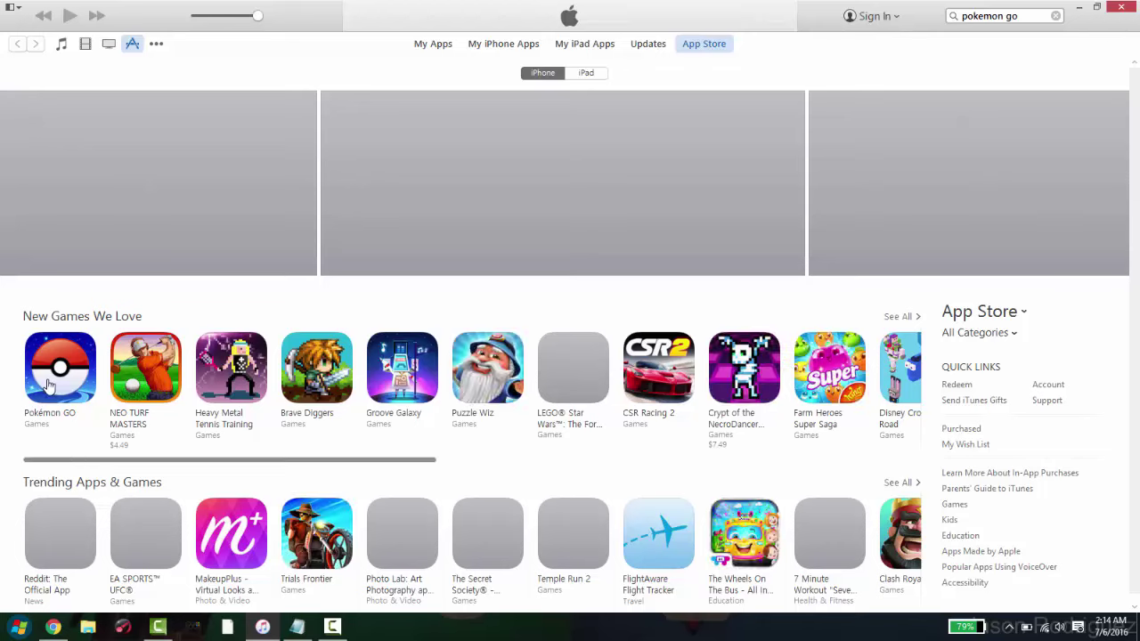
# Search the store for 'pokemon go' and request the free Pokémon GO app.
pyautogui.click(1022, 18)
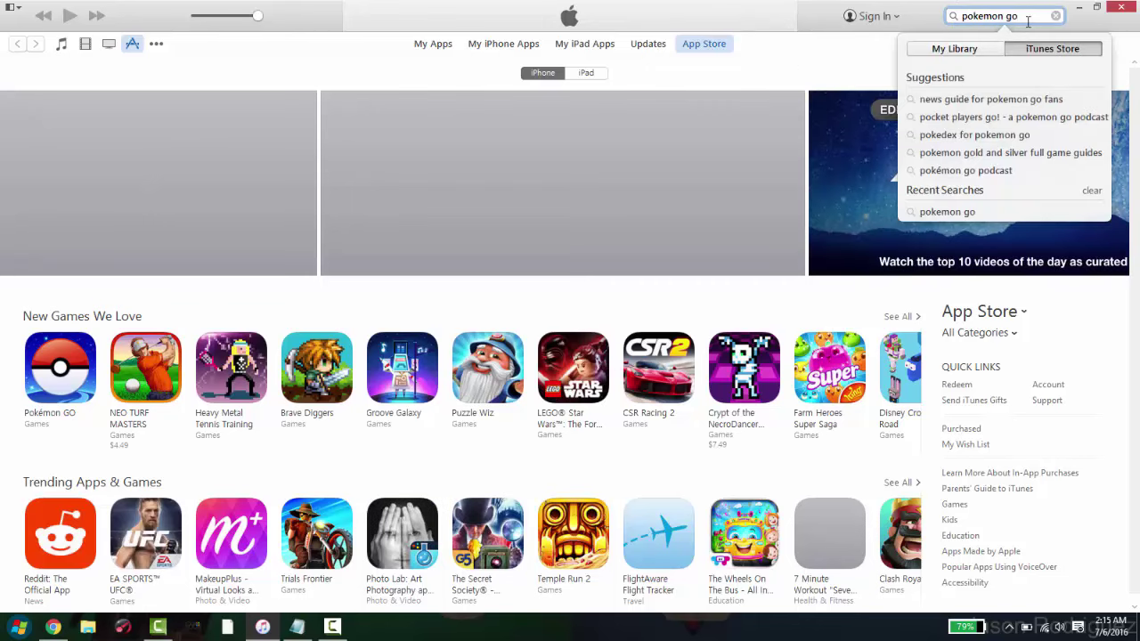
pyautogui.press('Return')
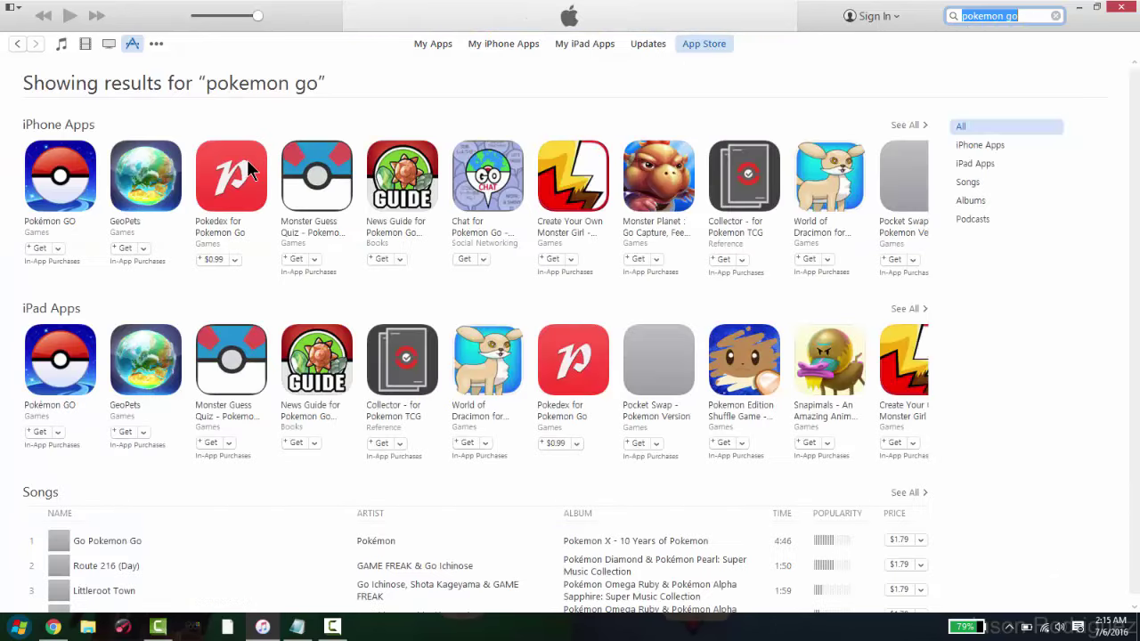
pyautogui.click(42, 252)
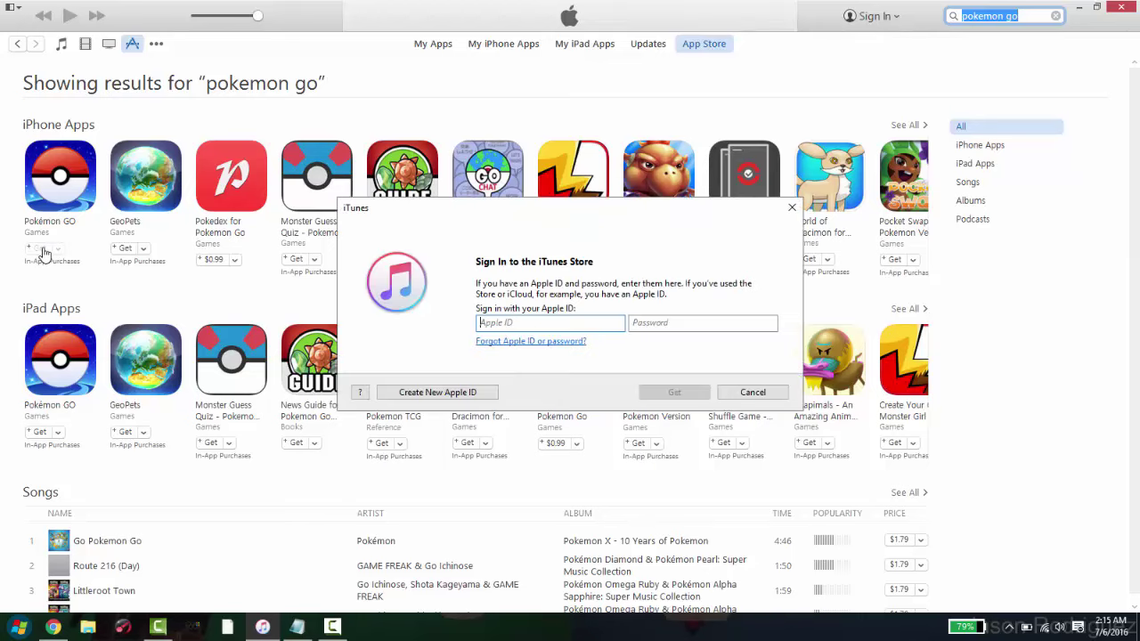
# Start a new Apple ID and accept the New Zealand store's terms and conditions.
pyautogui.click(455, 394)
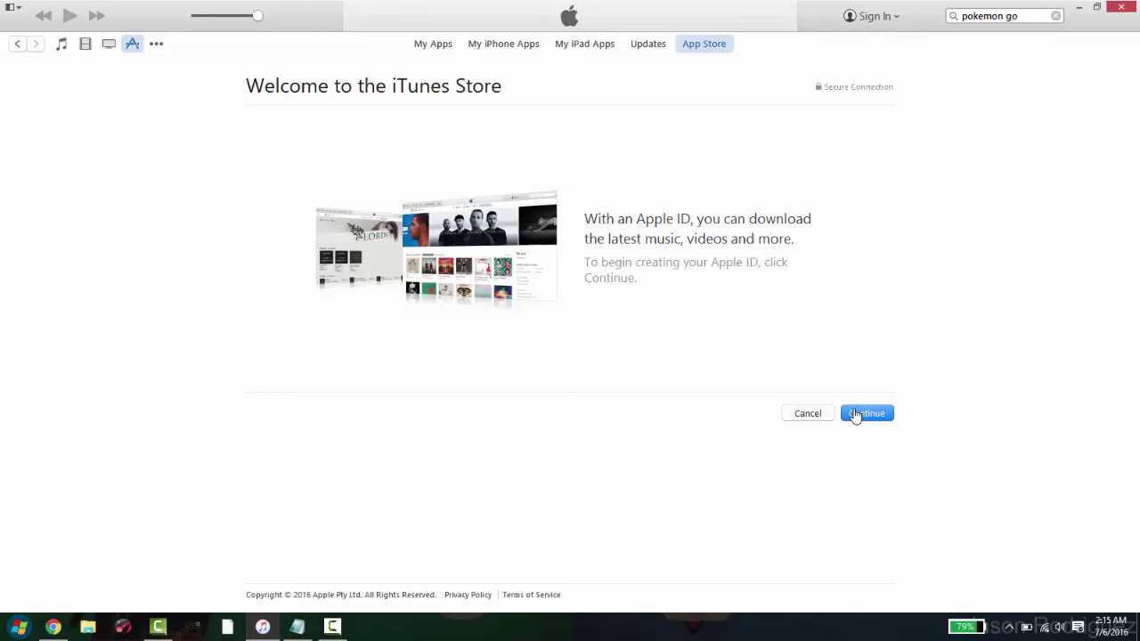
pyautogui.click(855, 414)
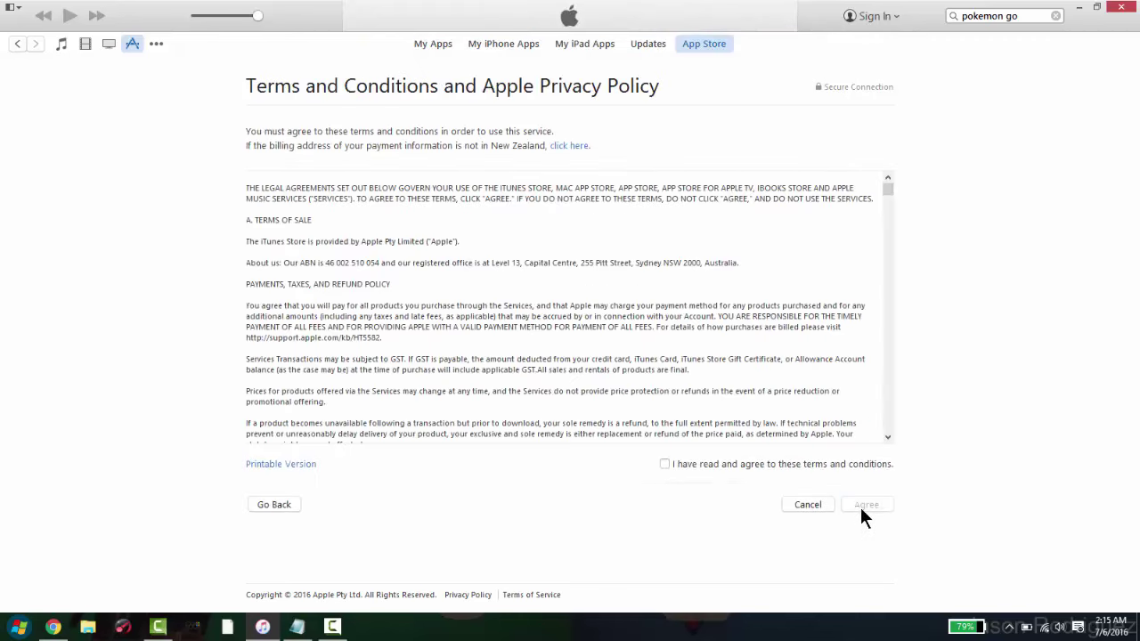
pyautogui.click(666, 465)
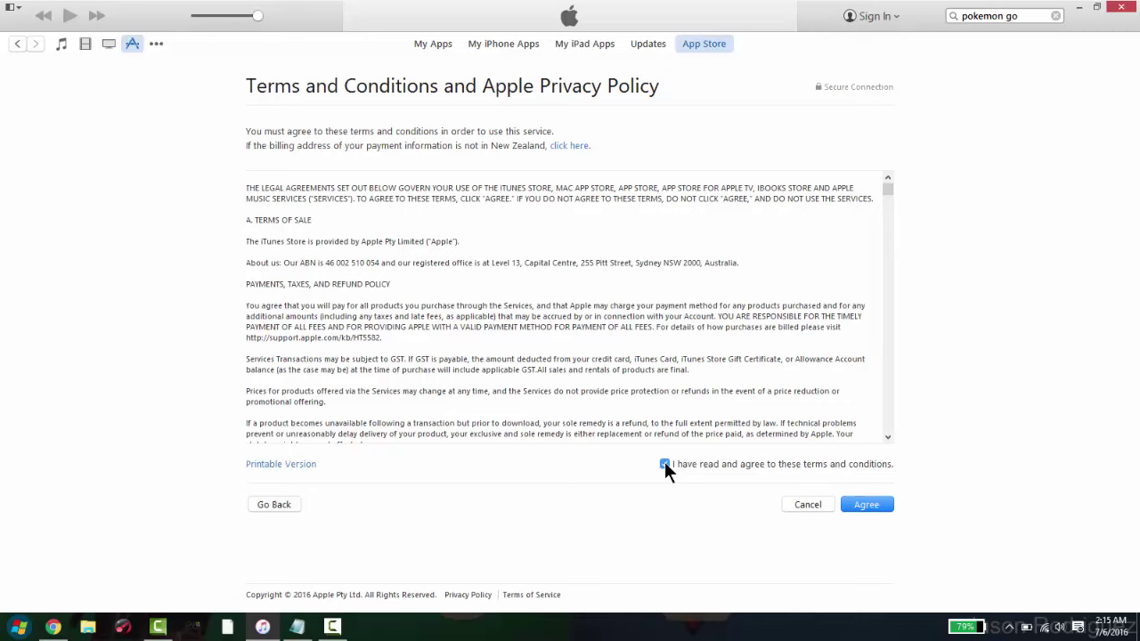
pyautogui.click(867, 505)
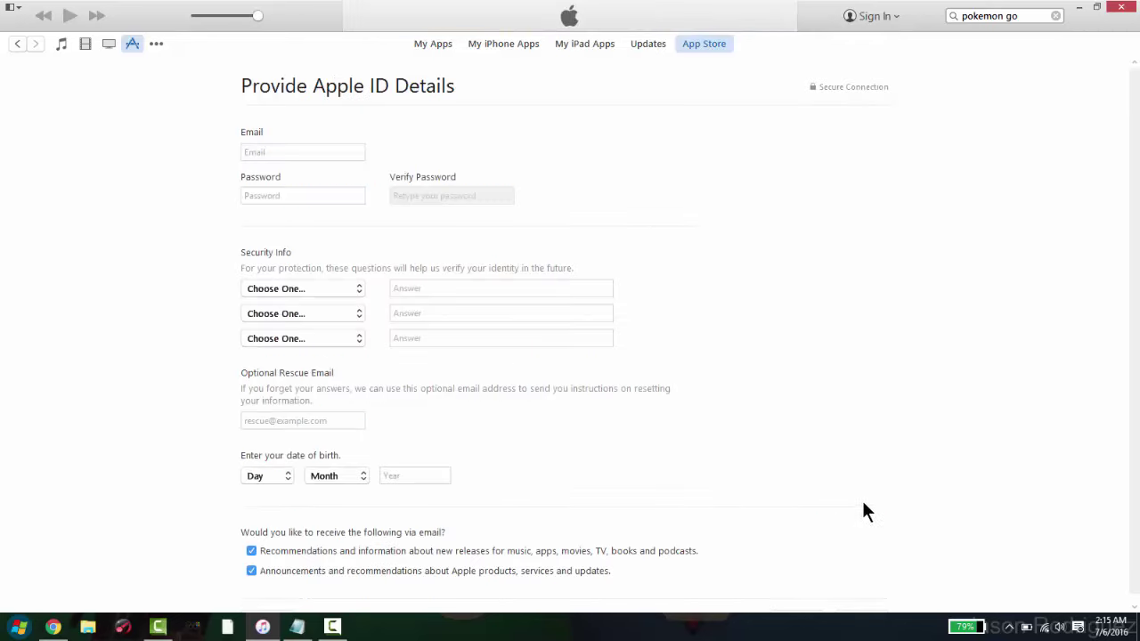
# Paste the new e-mail address into the Email field and type the password fields.
pyautogui.rightClick(263, 151)
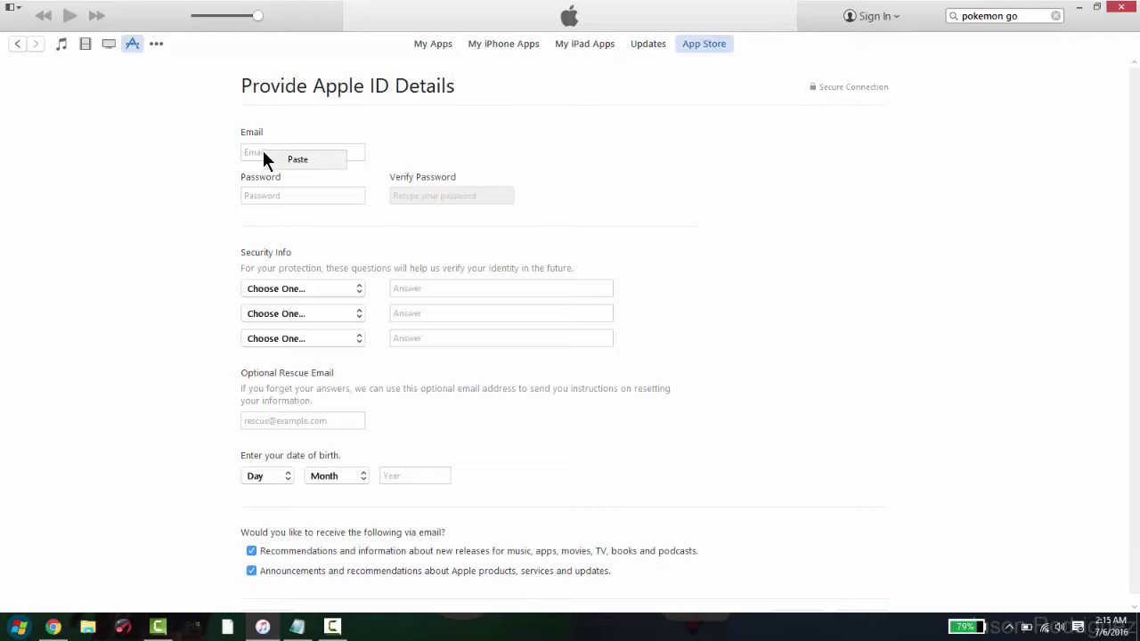
pyautogui.click(293, 157)
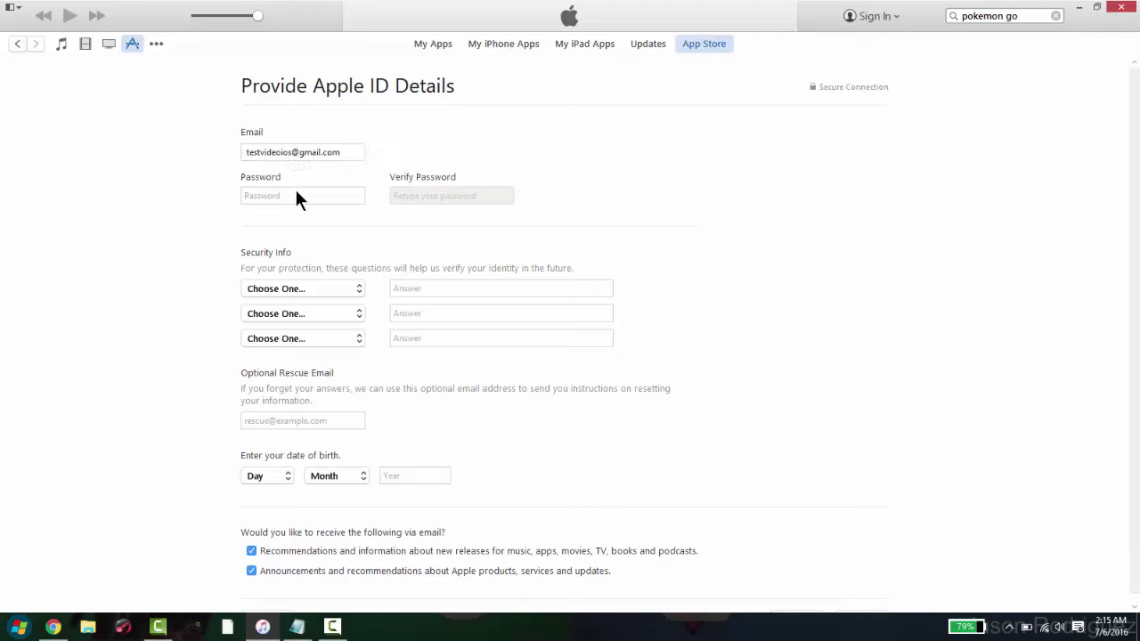
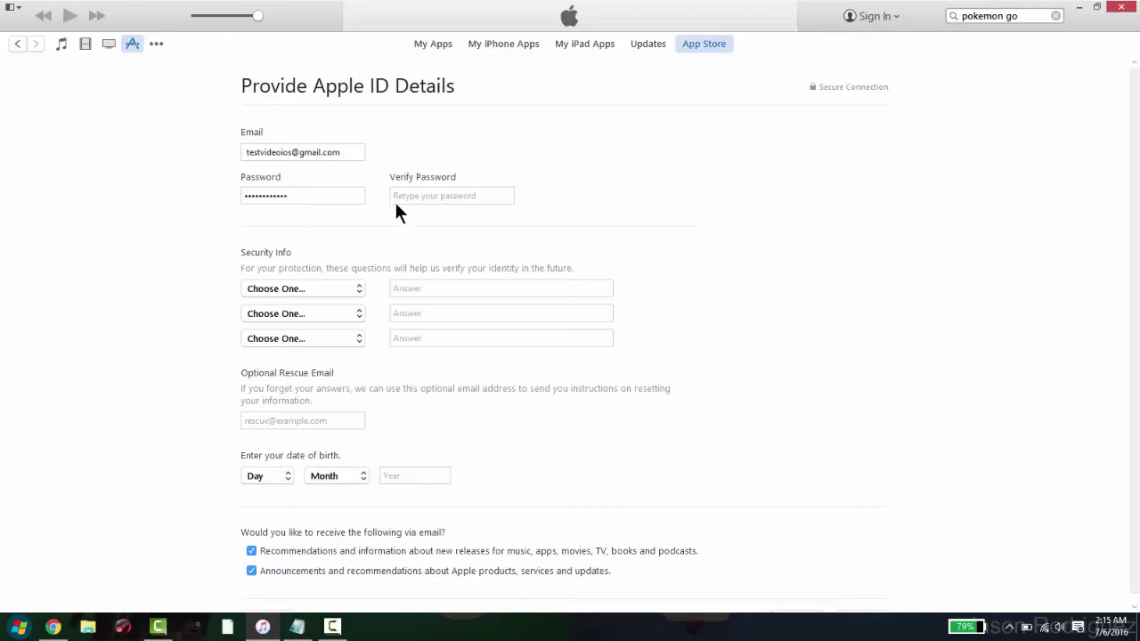
# Choose the security questions: best friend's name, dream job, and city where parents met.
pyautogui.click(302, 289)
pyautogui.click(308, 314)
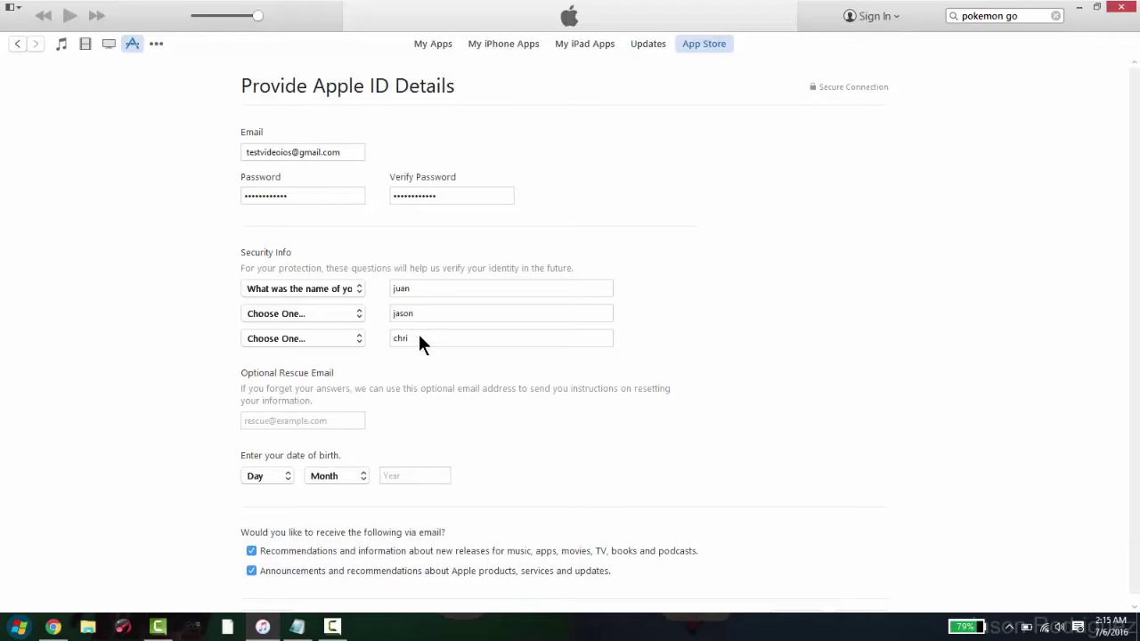
pyautogui.click(346, 318)
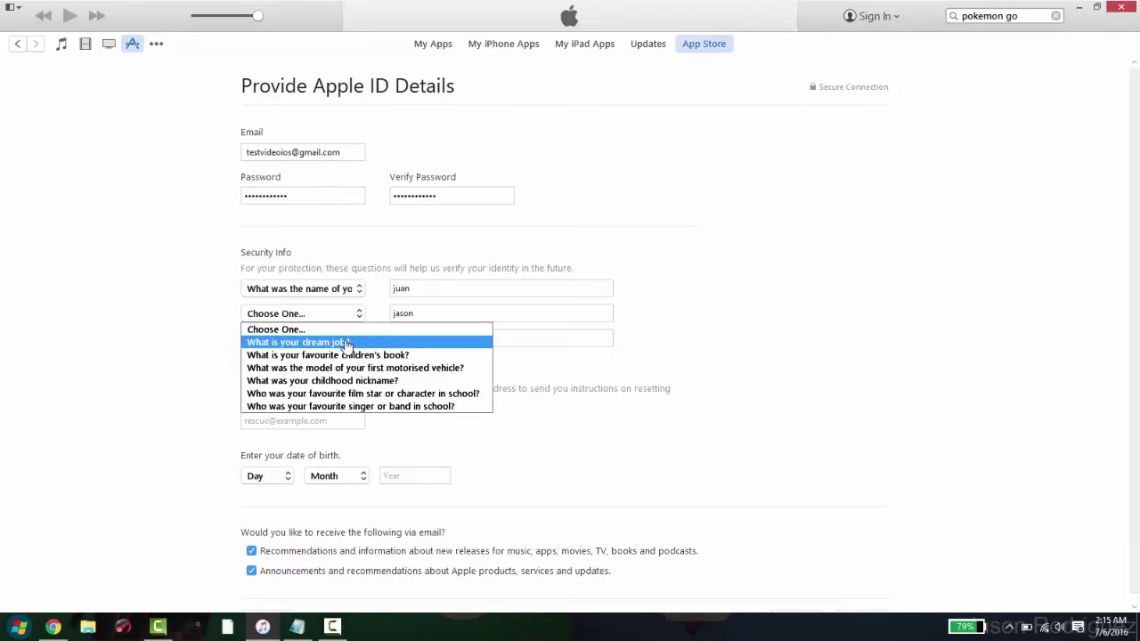
pyautogui.click(346, 342)
pyautogui.click(345, 346)
pyautogui.click(342, 366)
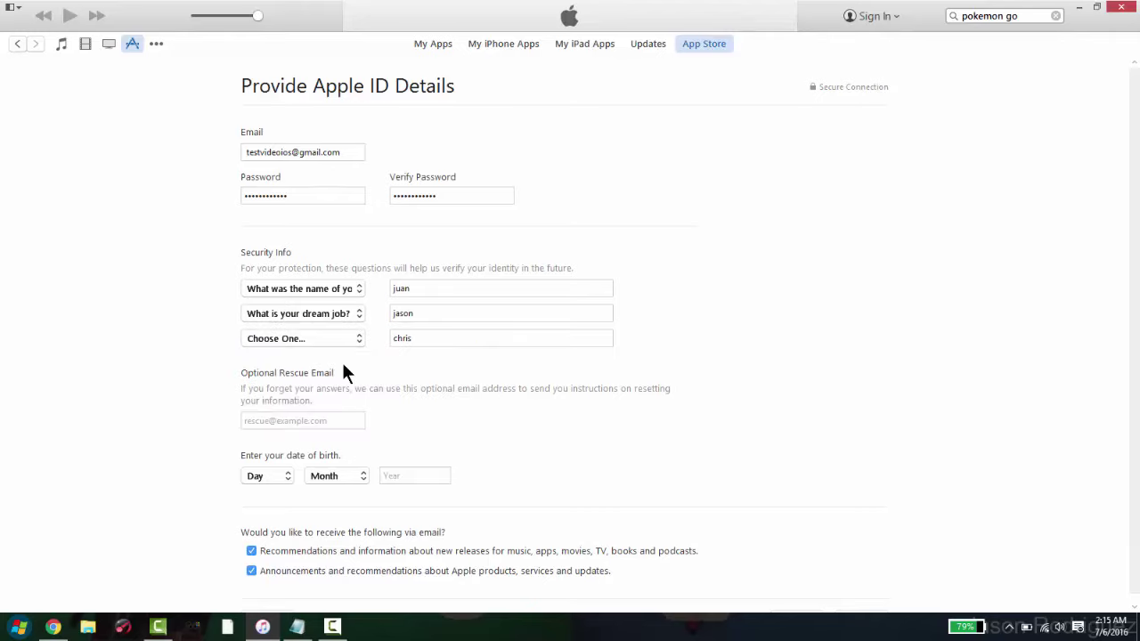
# Set the birth date to 14 October and submit the account details.
pyautogui.click(278, 476)
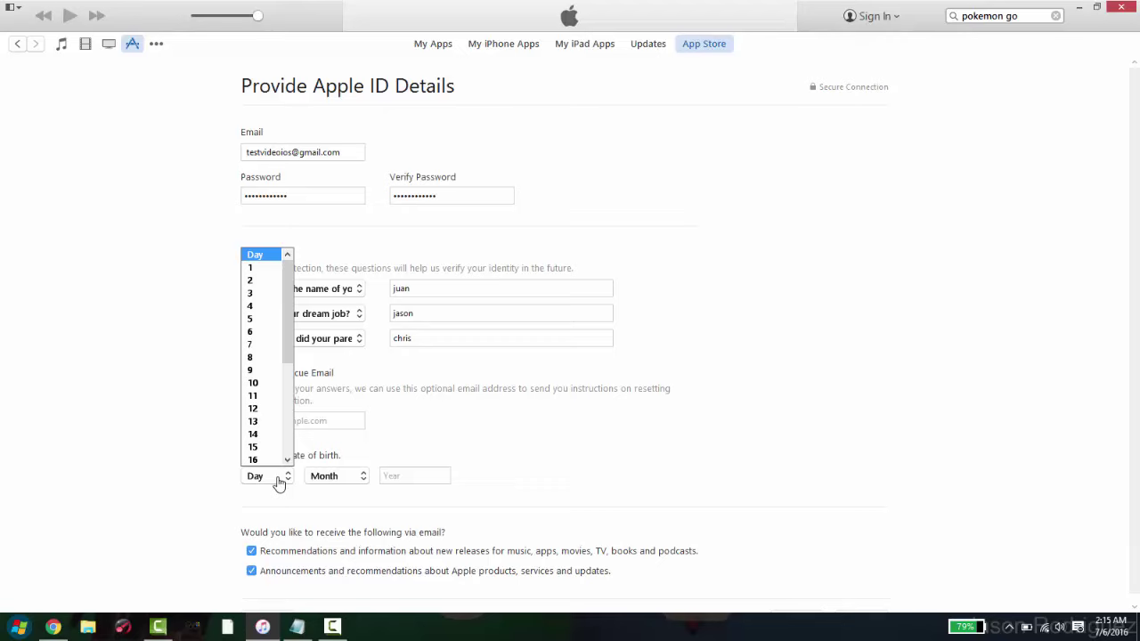
pyautogui.click(255, 433)
pyautogui.click(337, 476)
pyautogui.click(339, 434)
pyautogui.click(398, 470)
pyautogui.write('1995')
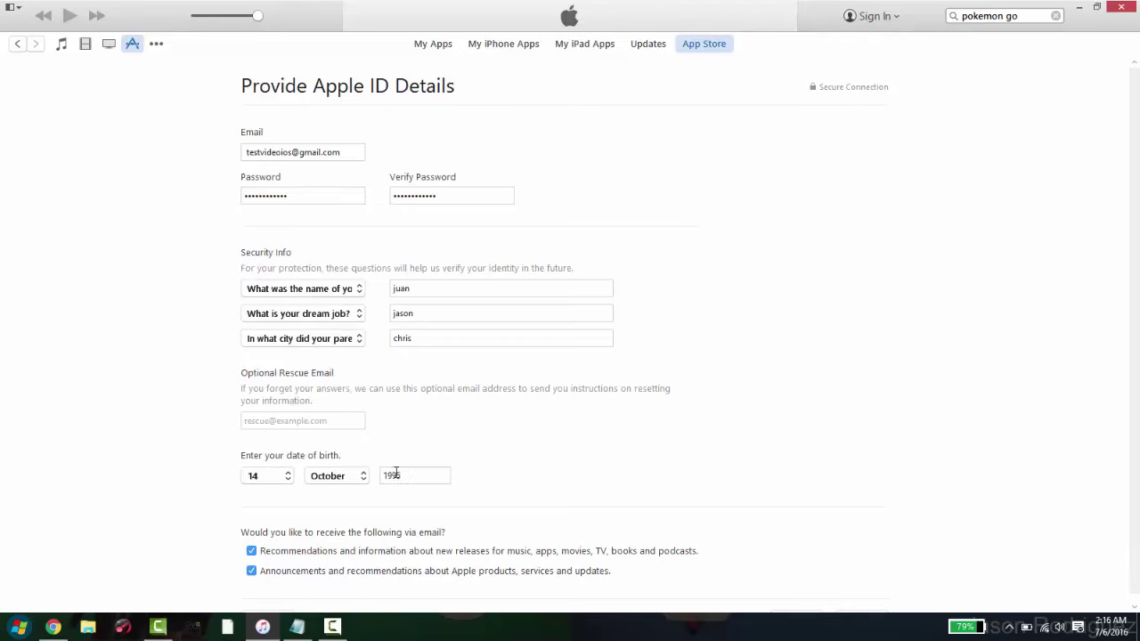
pyautogui.scroll(-2, 1137, 230)
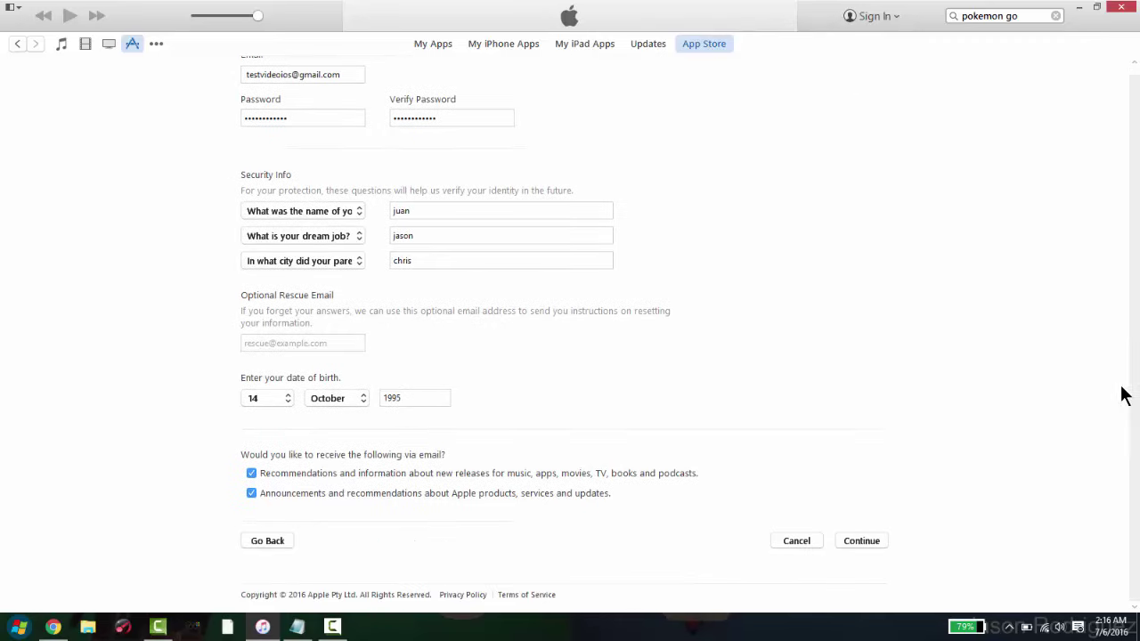
pyautogui.click(862, 543)
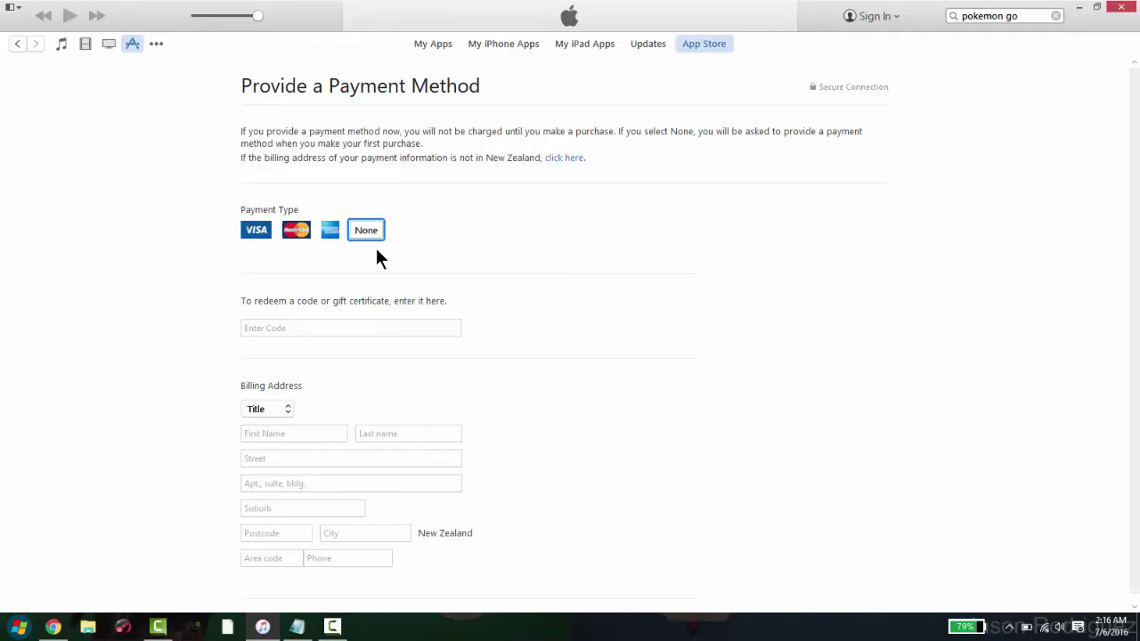
# Enter the billing name and address details for the New Zealand account.
pyautogui.click(287, 434)
pyautogui.write('rd')
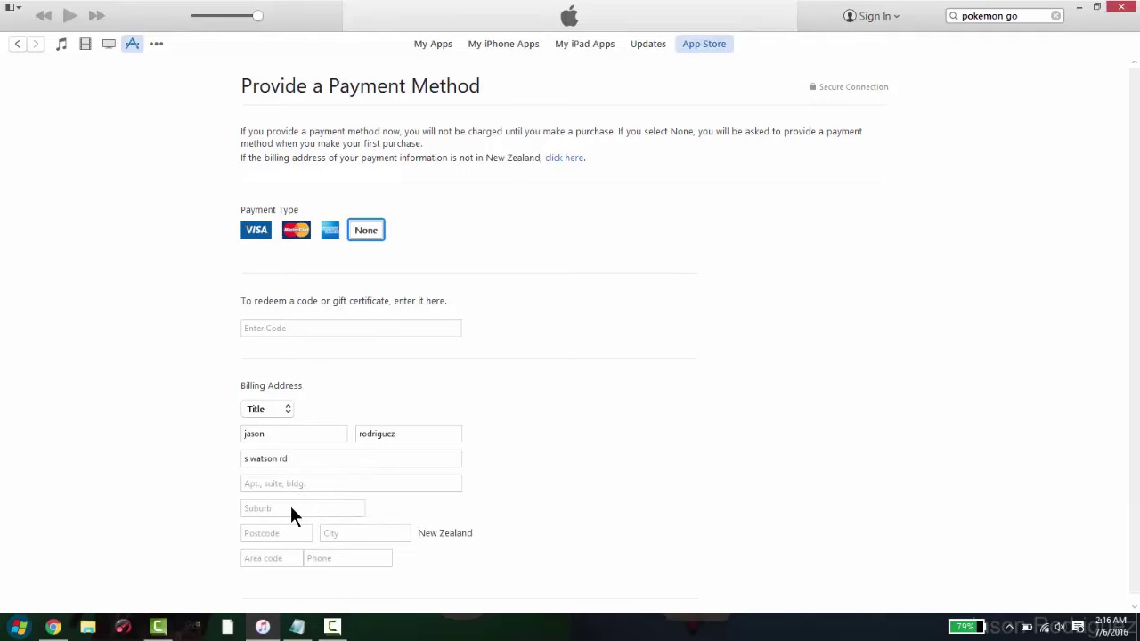
pyautogui.write('mission')
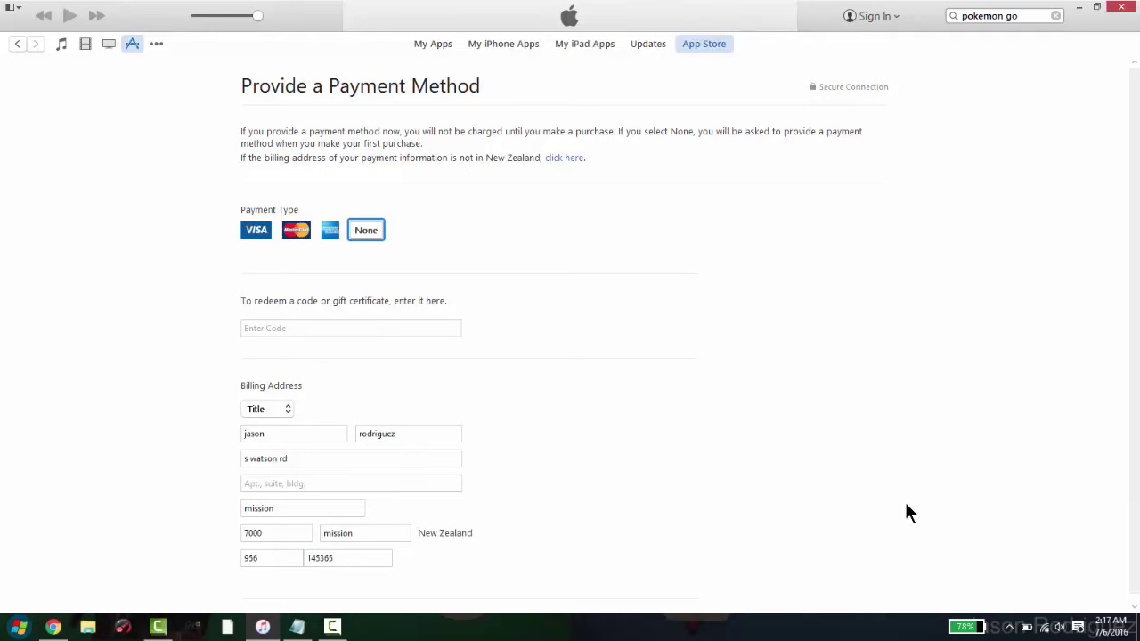
# Set the title to Mr. and create the Apple ID.
pyautogui.scroll(-3, 340, 299)
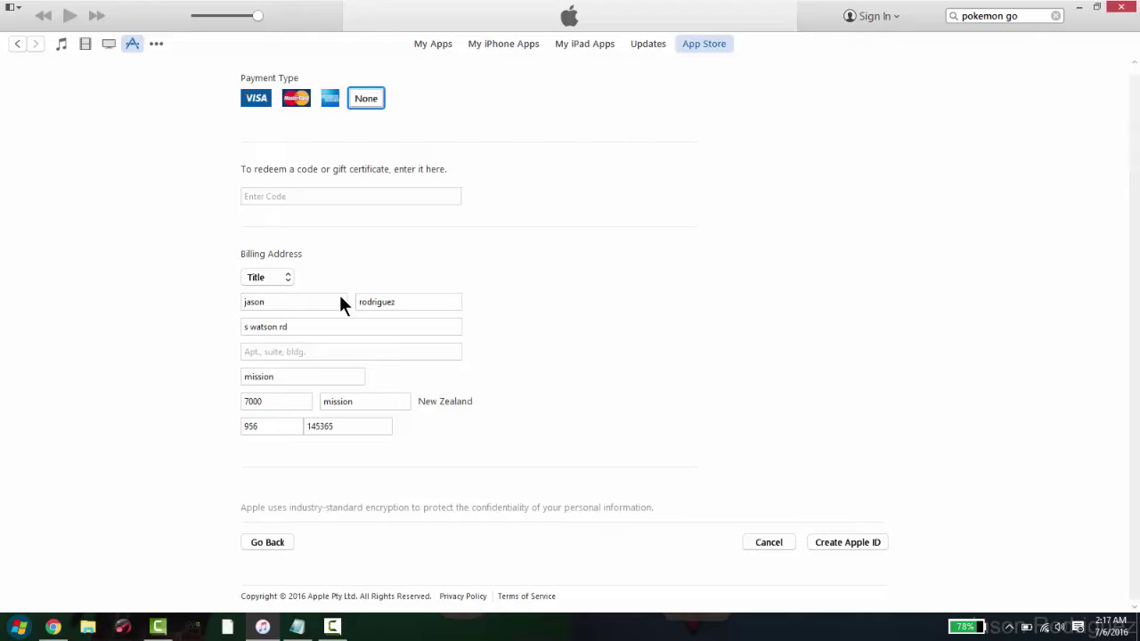
pyautogui.click(277, 281)
pyautogui.click(277, 307)
pyautogui.click(860, 545)
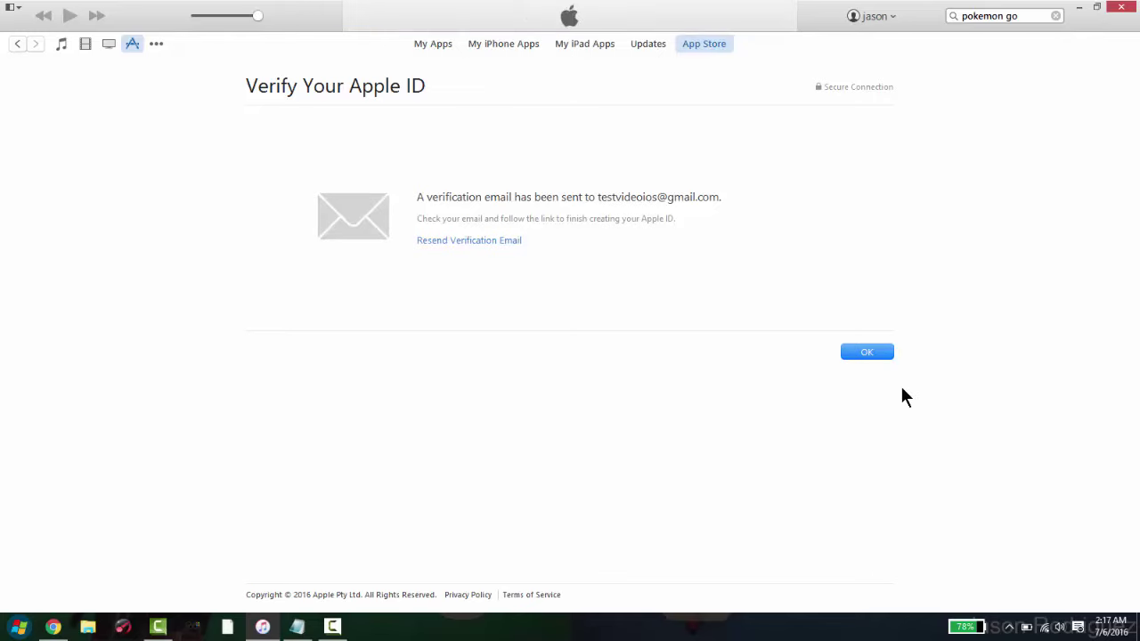
# Open Apple's 'Verify your Apple ID' email in the new Gmail inbox.
pyautogui.click(52, 628)
pyautogui.click(579, 292)
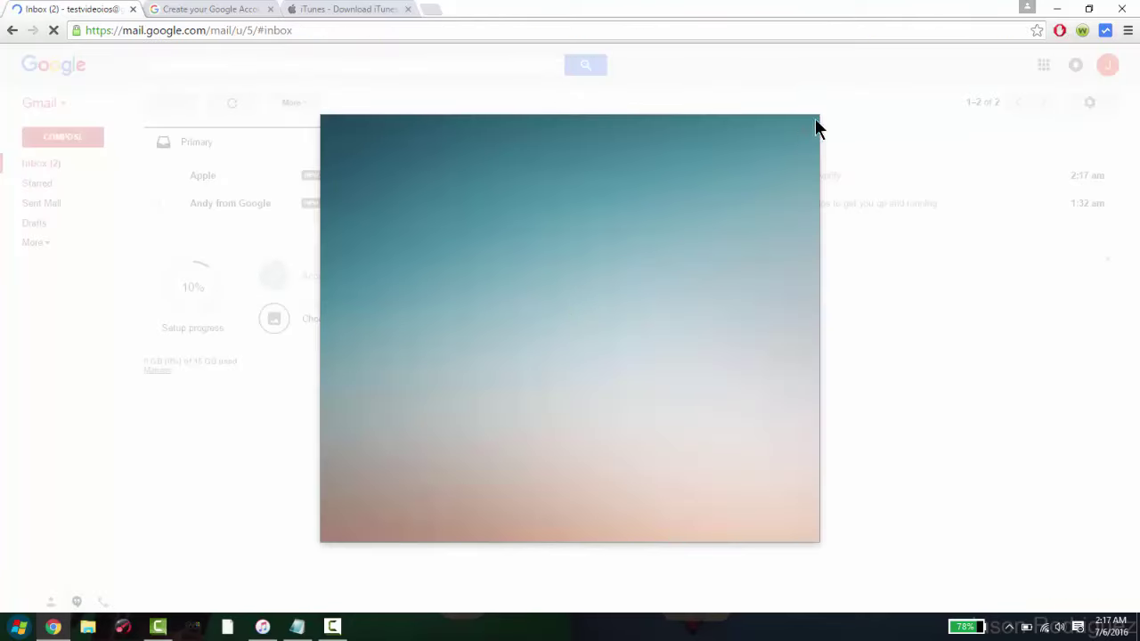
pyautogui.click(808, 134)
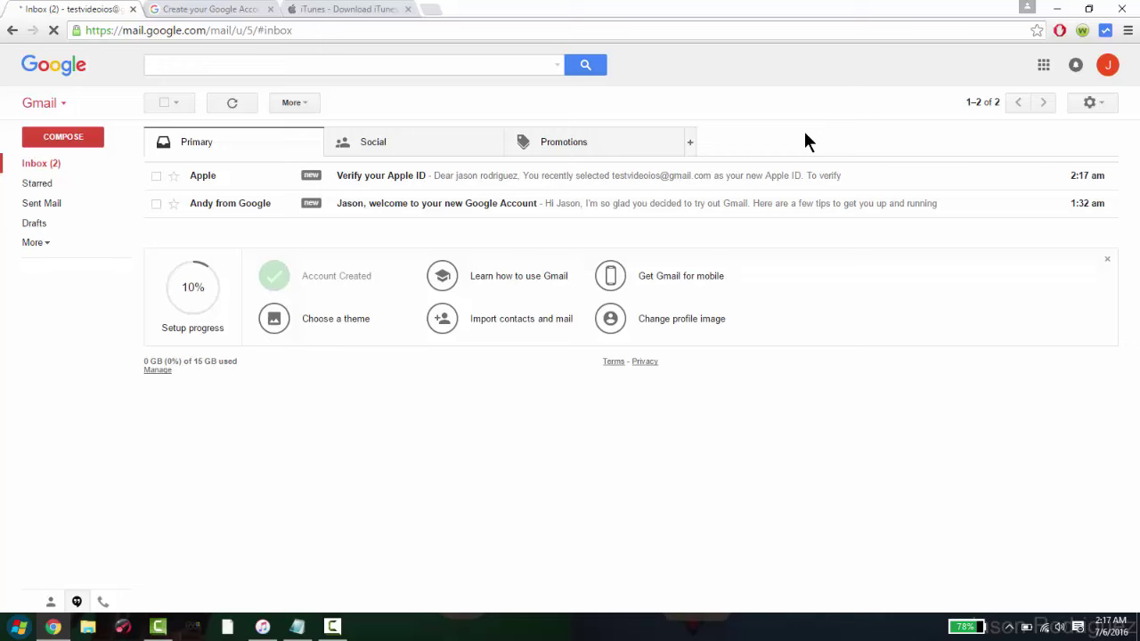
pyautogui.click(377, 177)
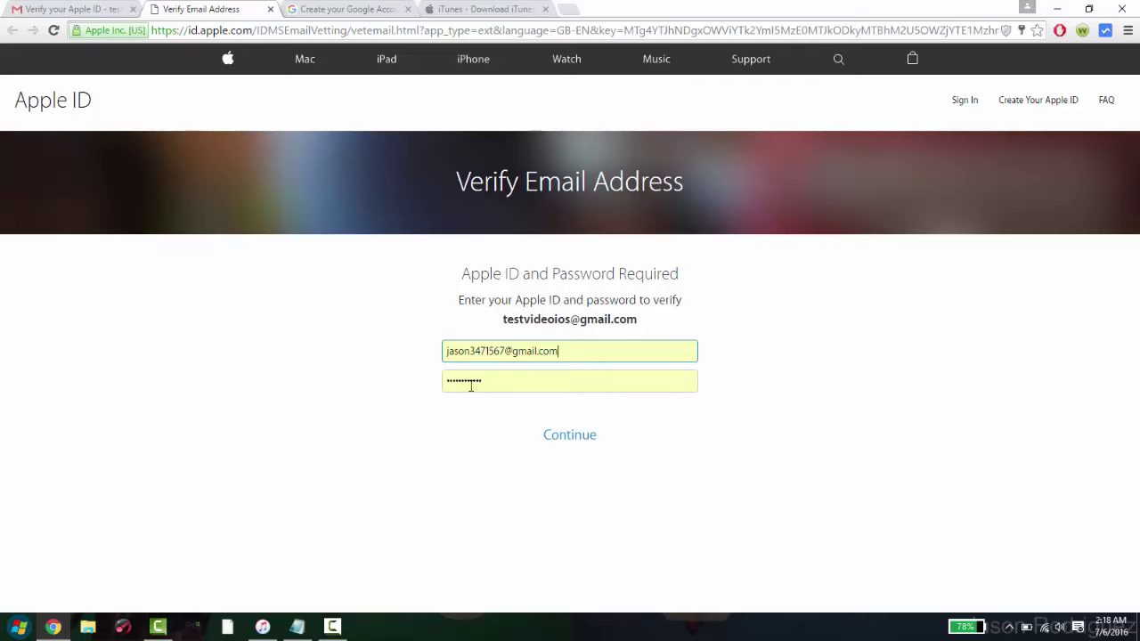
# Replace the prefilled Apple ID with the new account's e-mail address.
pyautogui.tripleClick(542, 354)
pyautogui.press('BackSpace')
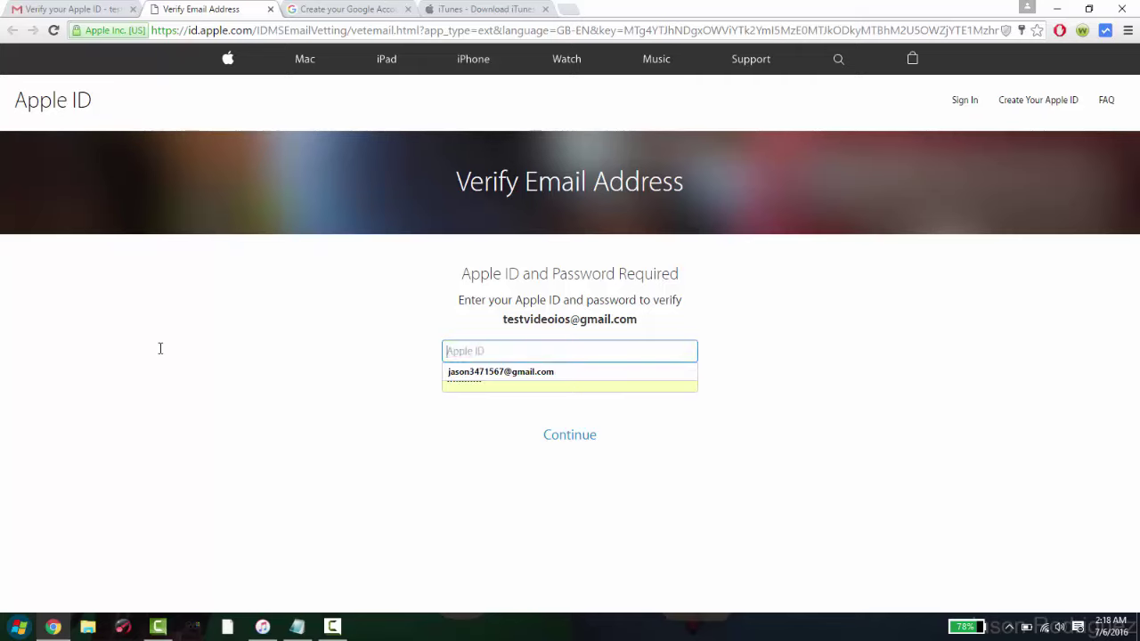
pyautogui.rightClick(465, 354)
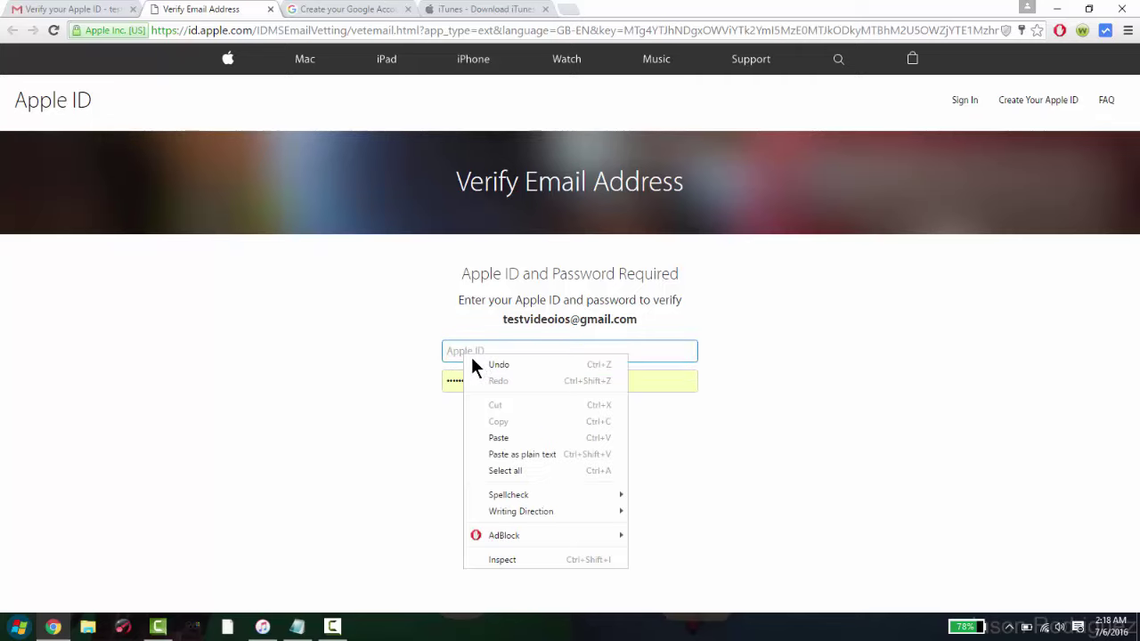
pyautogui.click(537, 439)
# Paste the account password, submit verification, and decline saving the password in Chrome.
pyautogui.moveTo(537, 387); pyautogui.dragTo(387, 380)
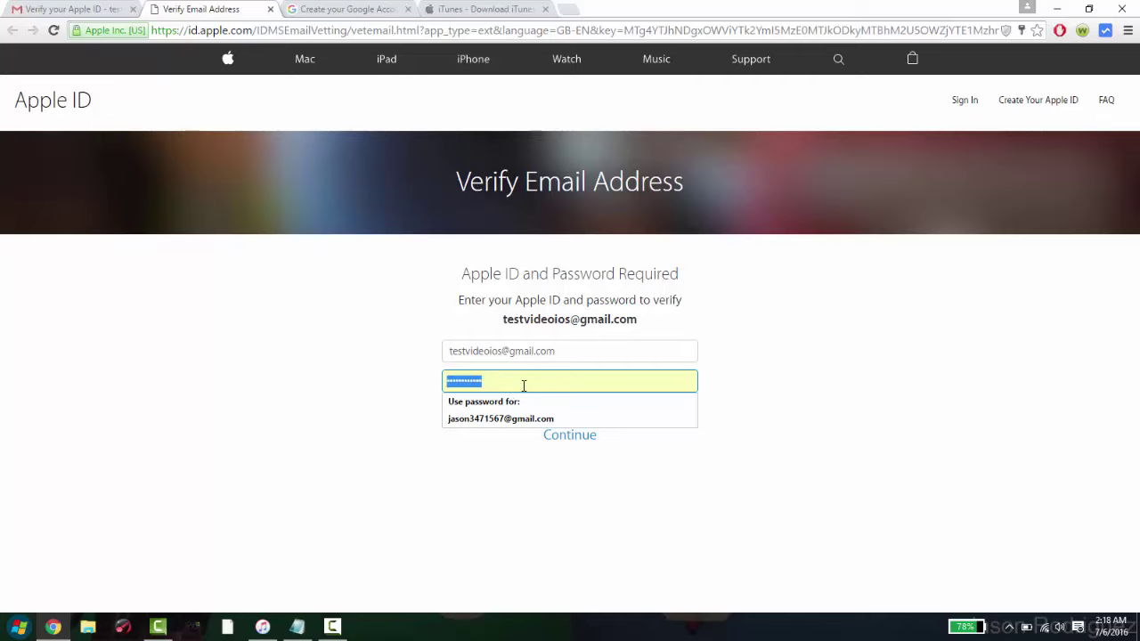
pyautogui.hotkey('ctrl', 'v')
pyautogui.click(554, 437)
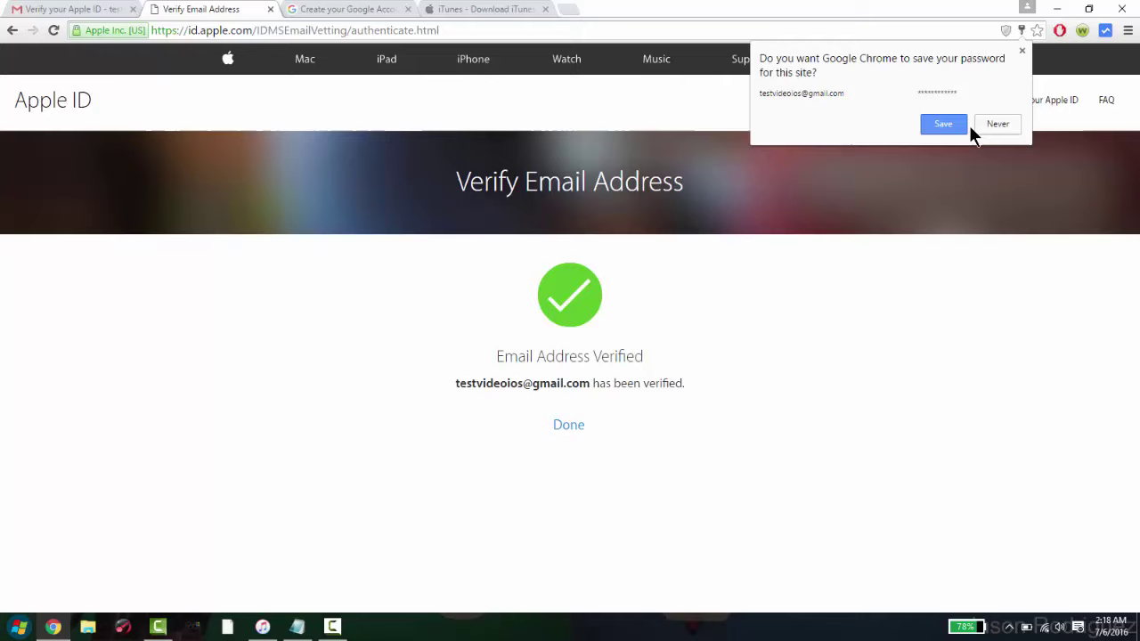
pyautogui.click(955, 128)
# Acknowledge the verification notices in iTunes and rerun the 'pokemon go' store search.
pyautogui.click(1065, 10)
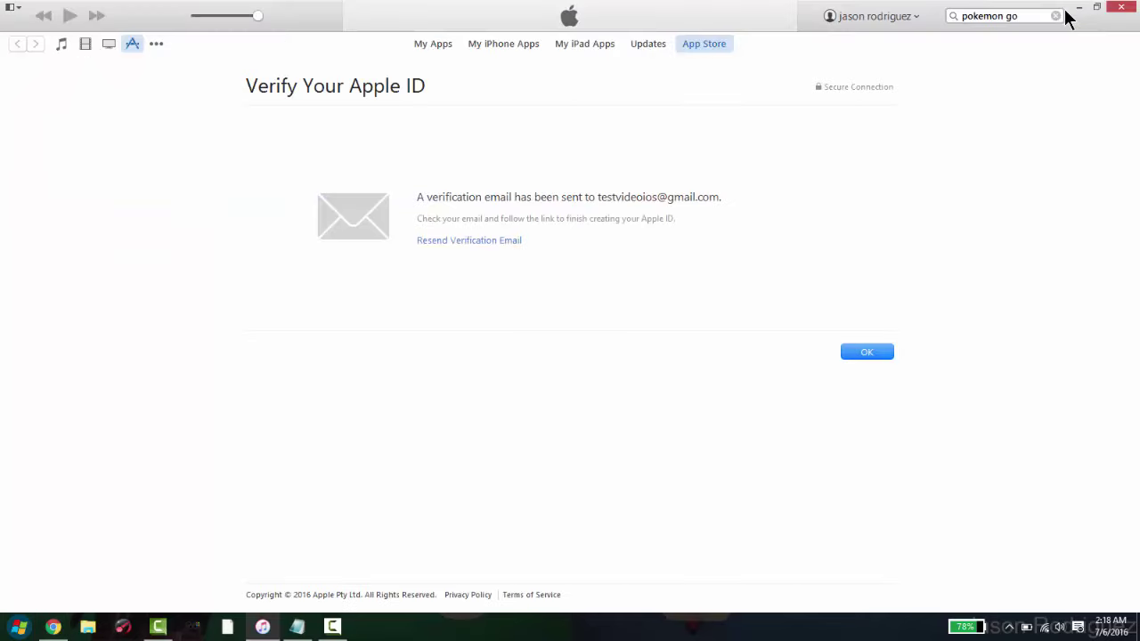
pyautogui.click(851, 351)
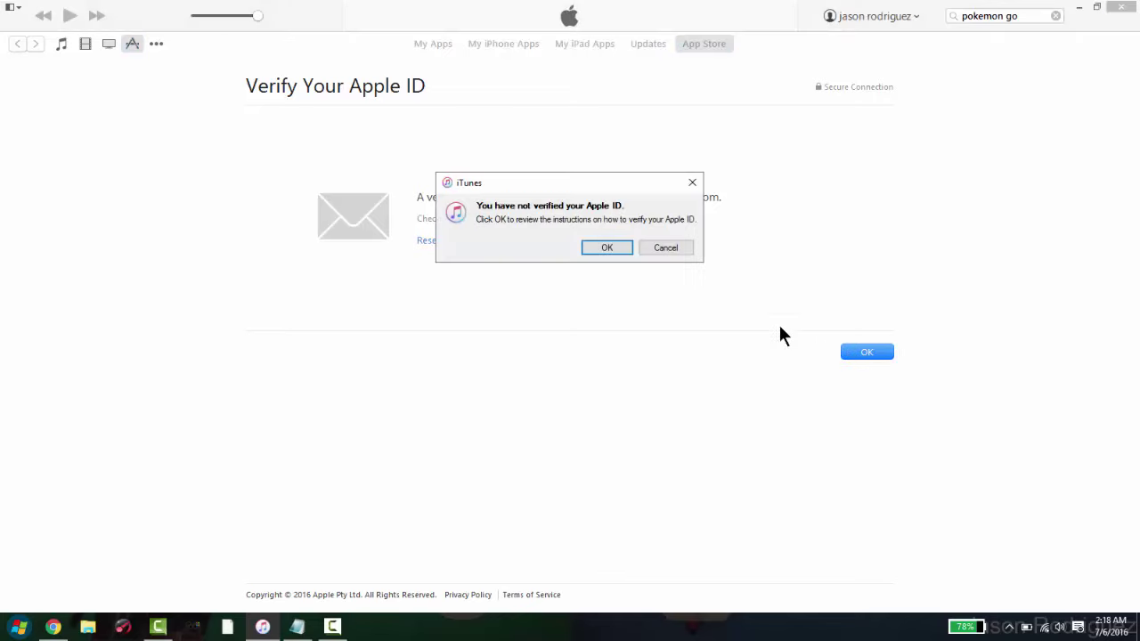
pyautogui.click(605, 246)
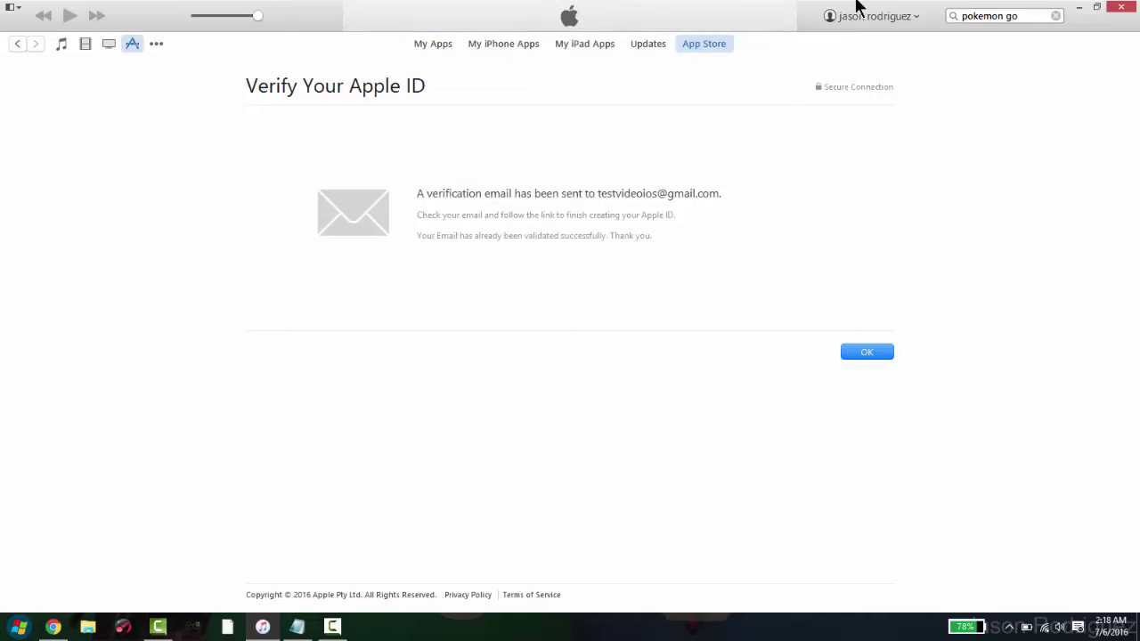
pyautogui.click(1018, 16)
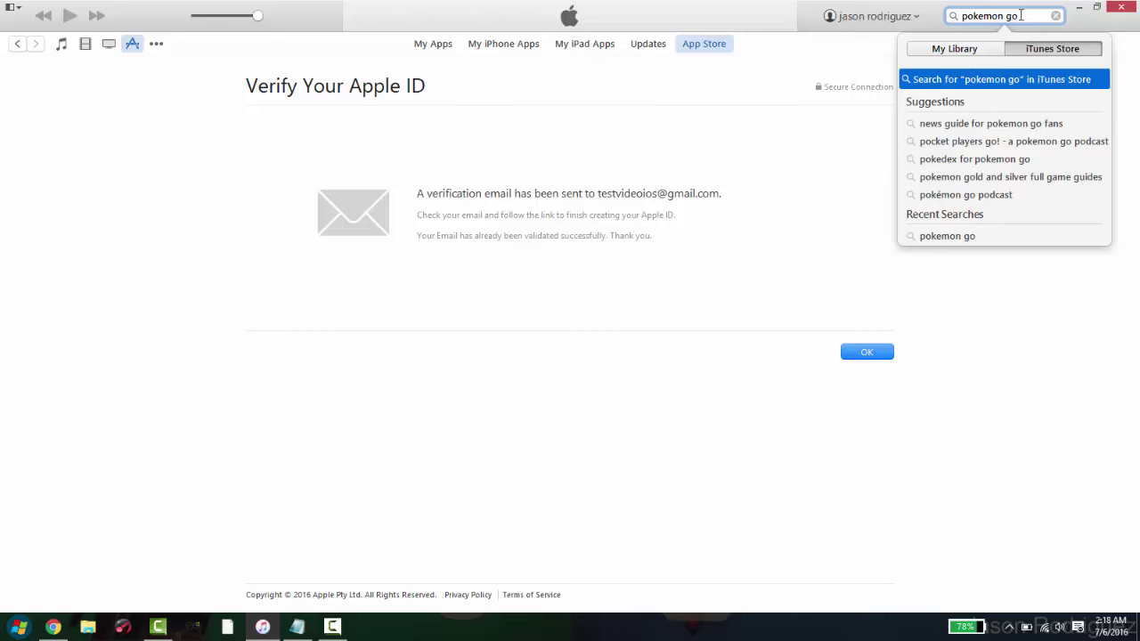
pyautogui.press('Return')
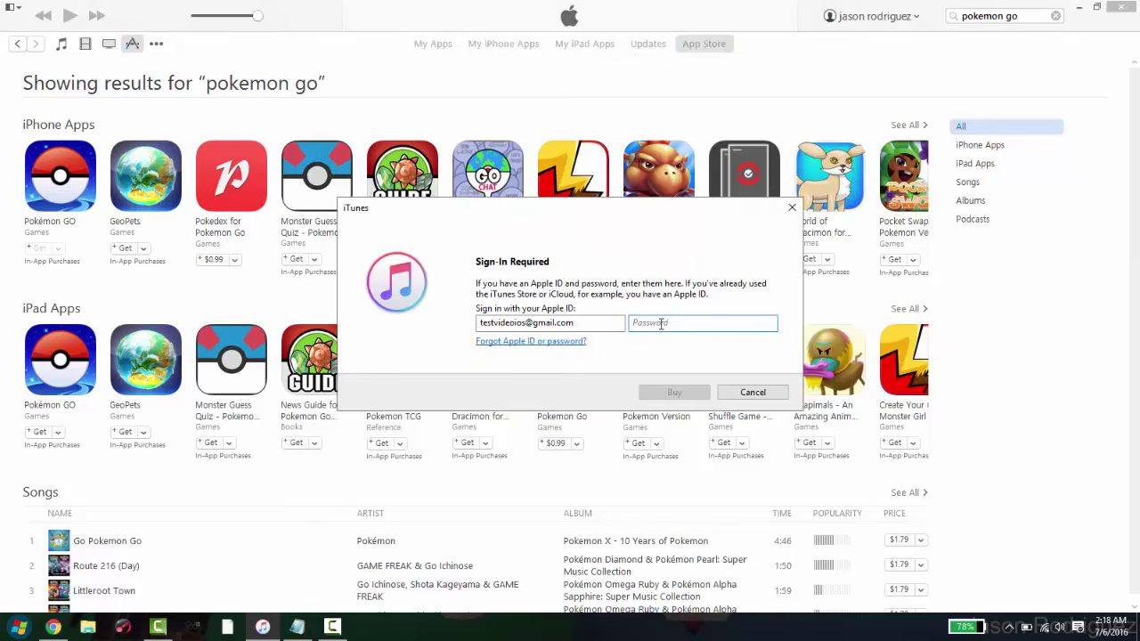
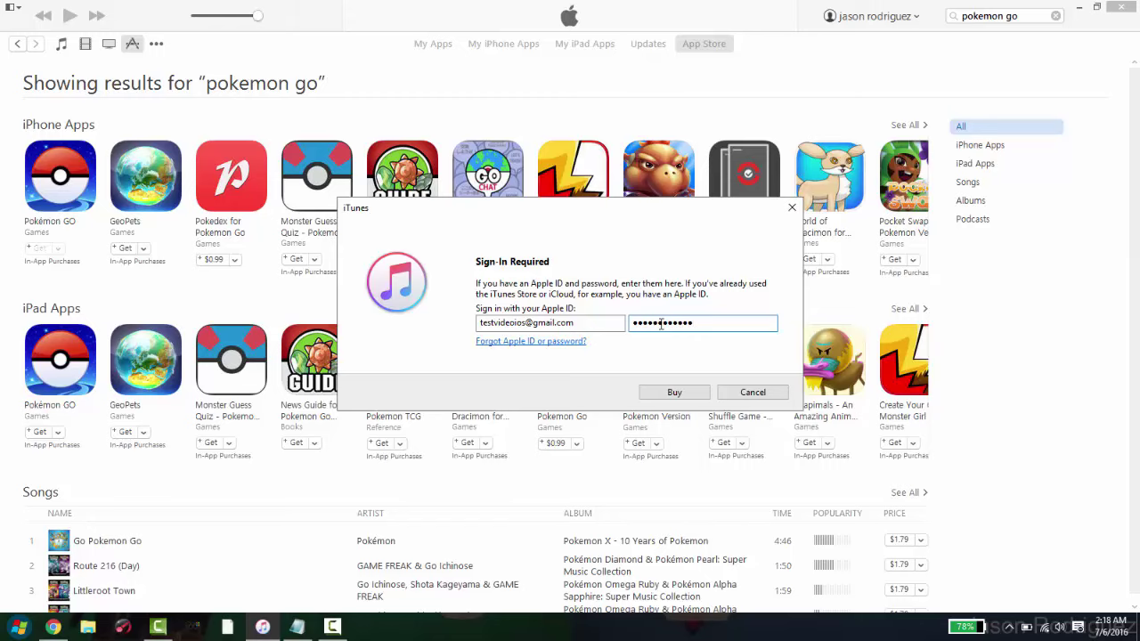
# Sign in with the new Apple ID, get Pokémon GO, and choose Always Require password.
pyautogui.click(677, 397)
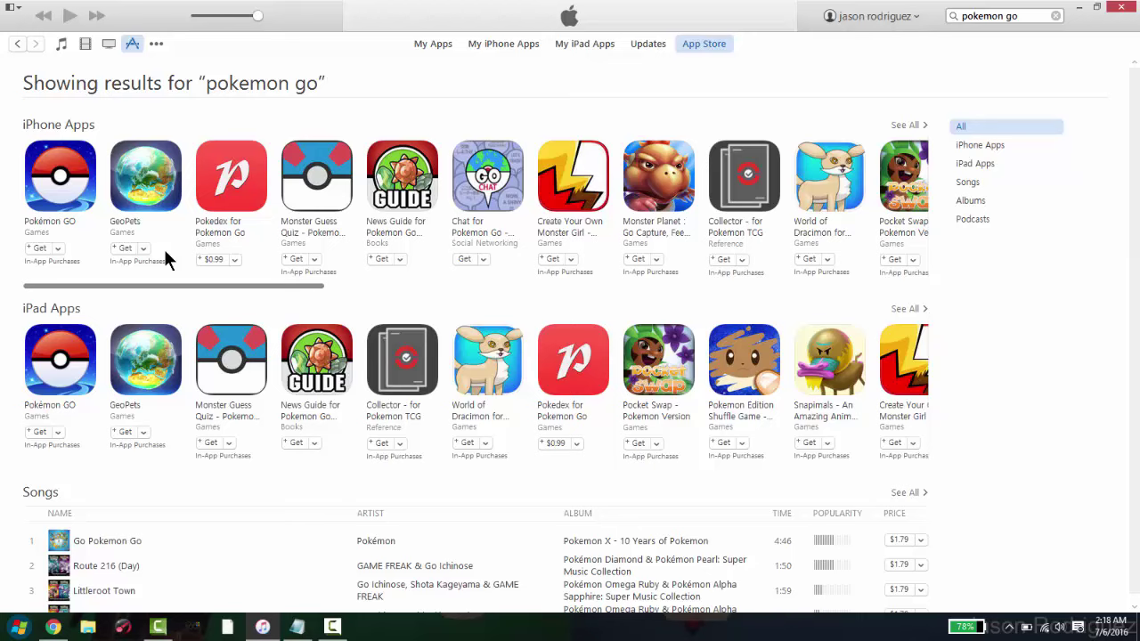
pyautogui.click(38, 249)
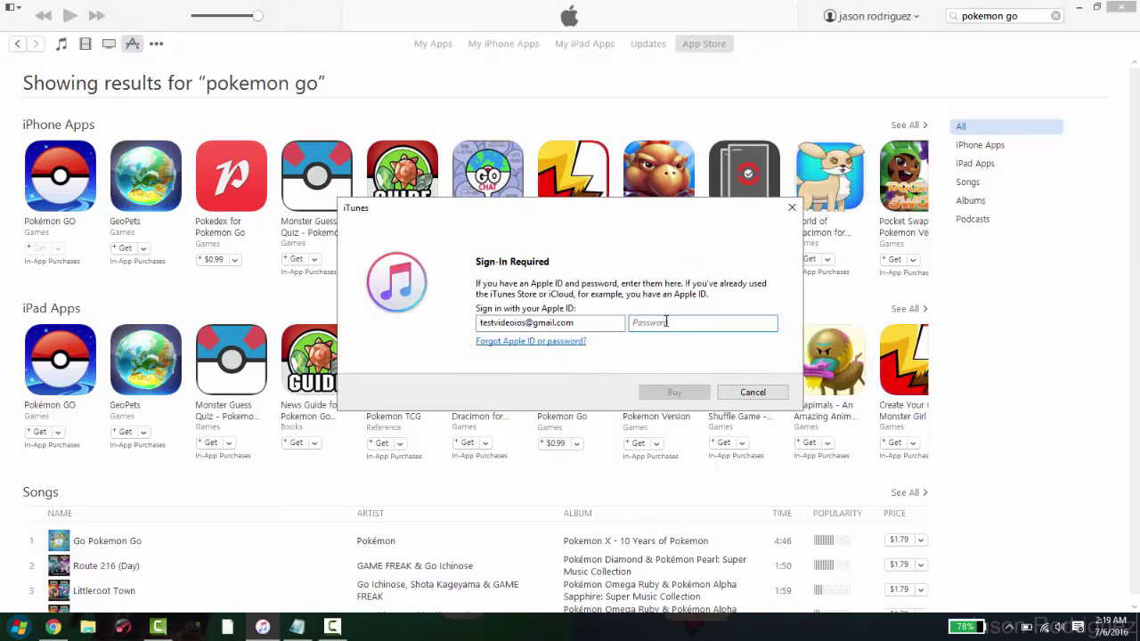
pyautogui.write('••')
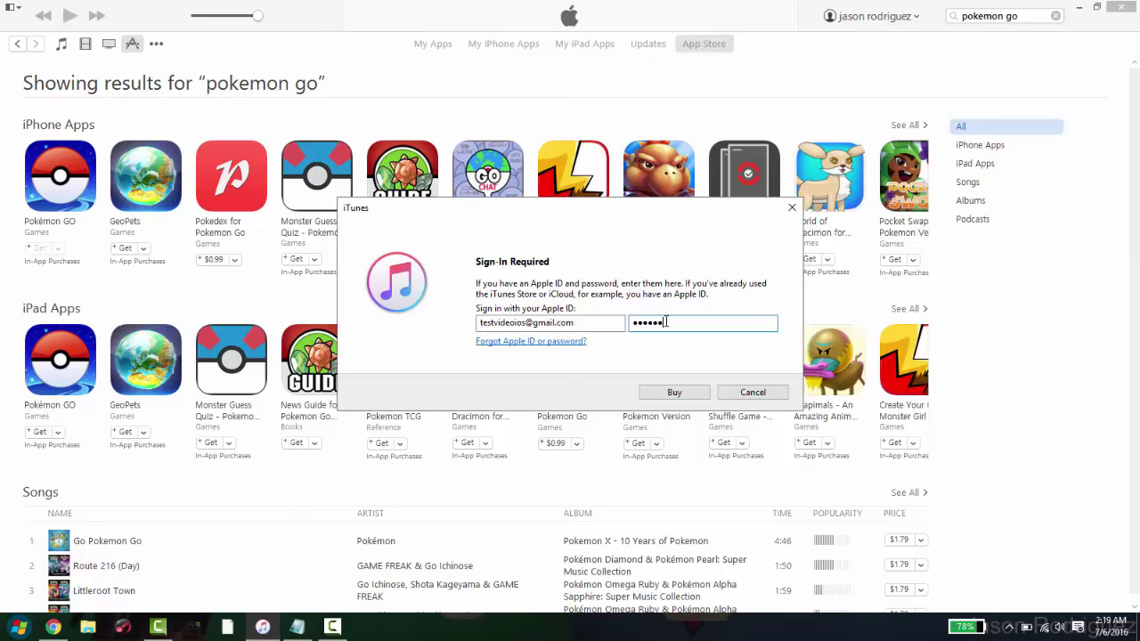
pyautogui.press('Return')
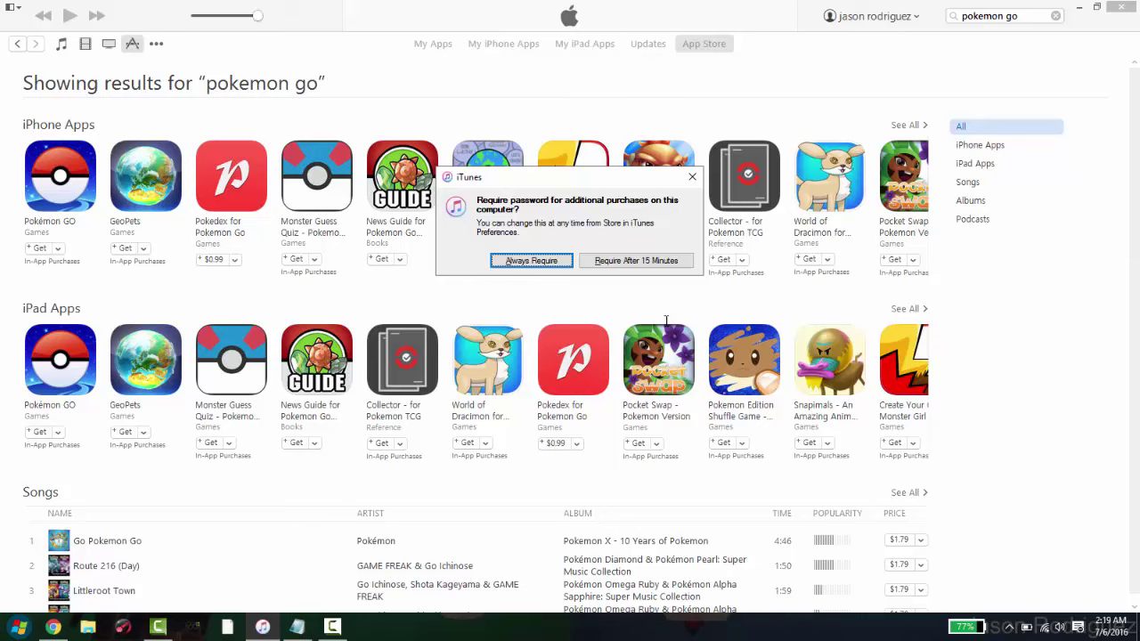
pyautogui.click(557, 263)
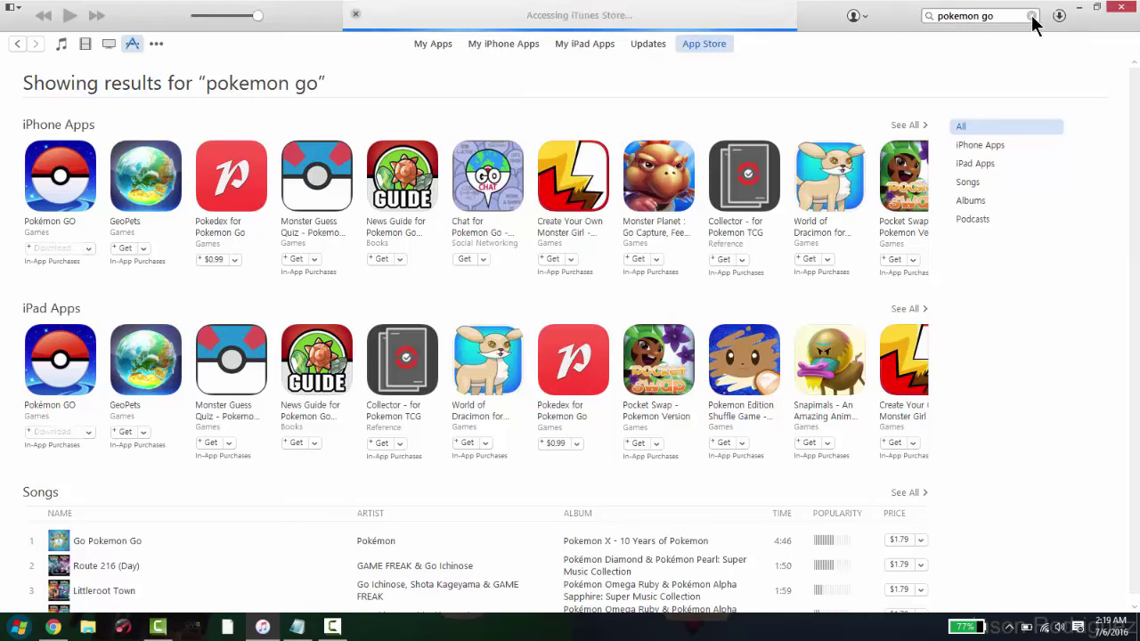
# Show the Downloads popover listing Pokémon GO's download progress.
pyautogui.click(1060, 16)
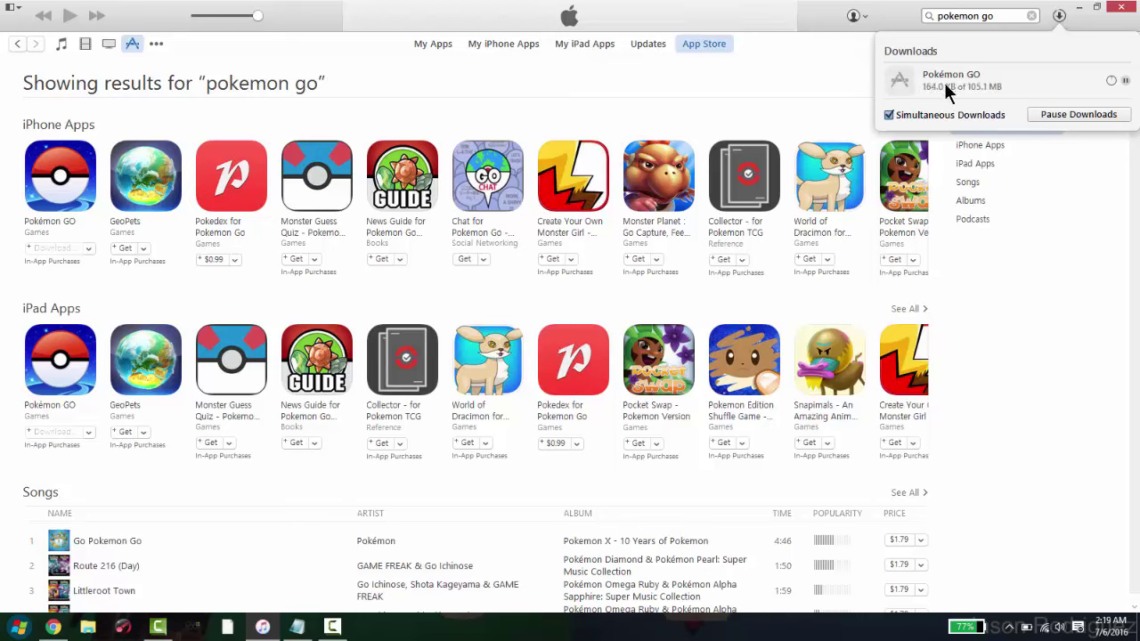